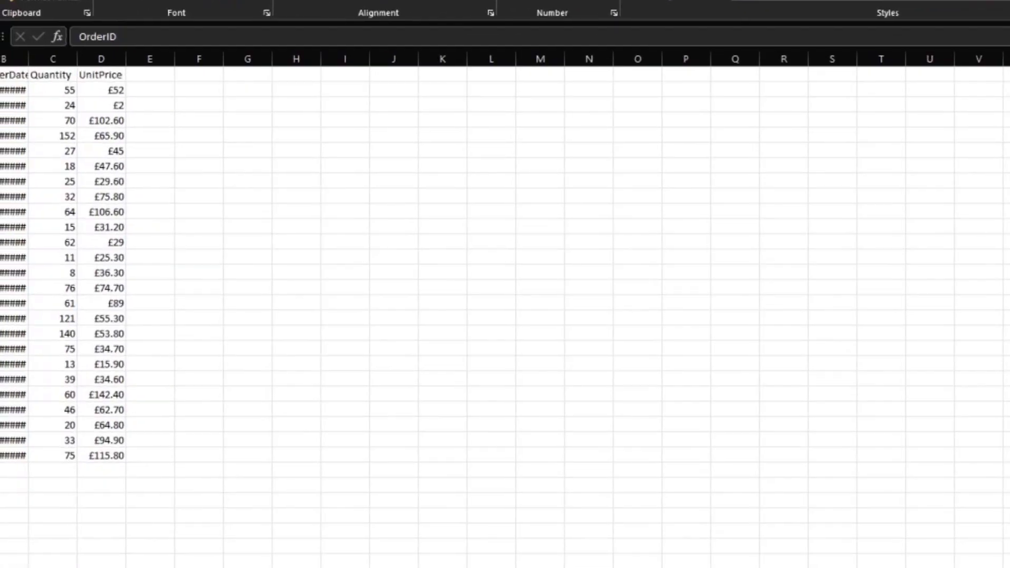
- Autofit the OrderDate column in Excel, then select the september and october 1996 files in Sales
double_click(28, 59)
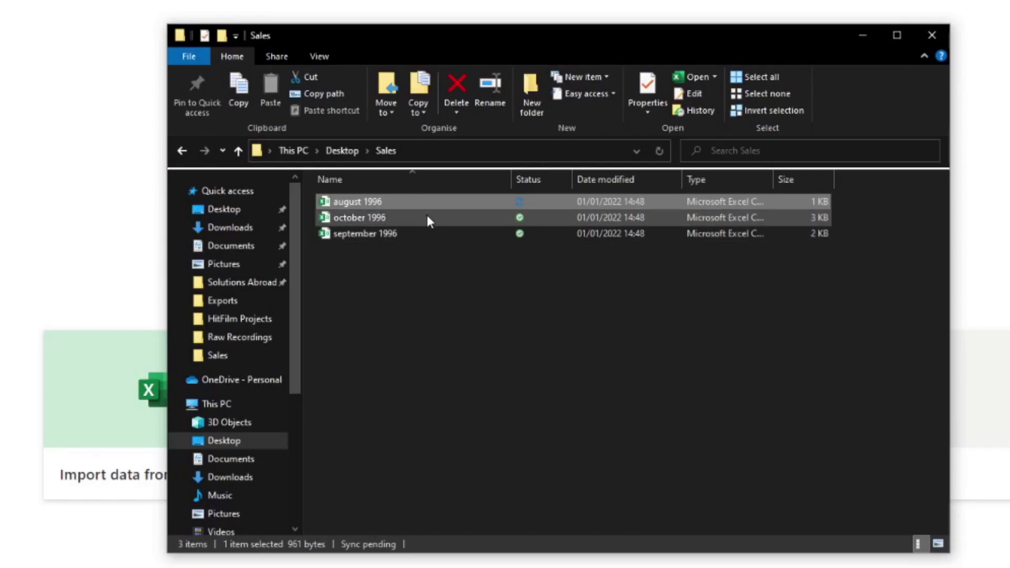
click(765, 300)
click(422, 219)
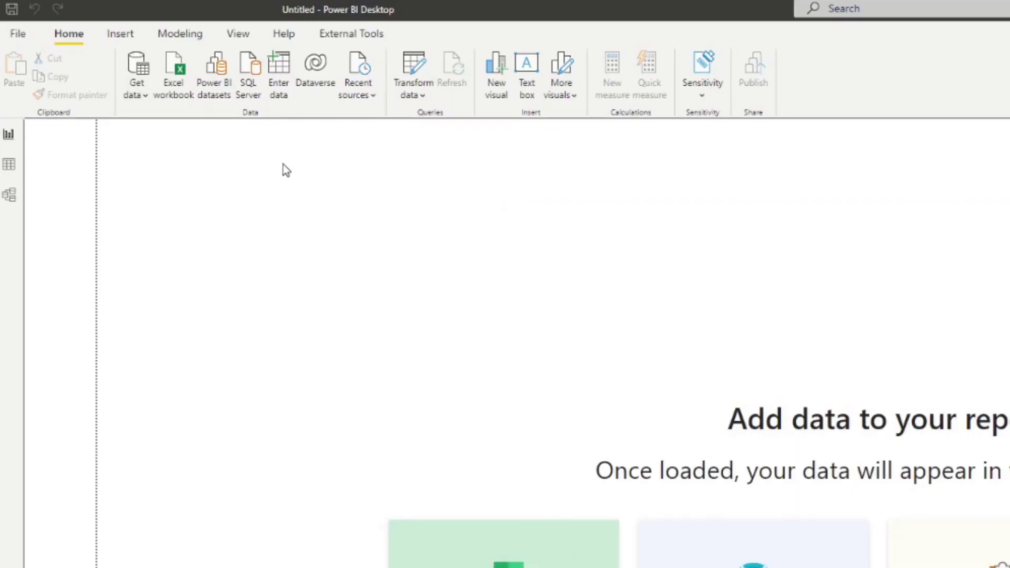
- Connect to the local Sales folder as a Folder data source and preview its files
click(135, 96)
click(173, 418)
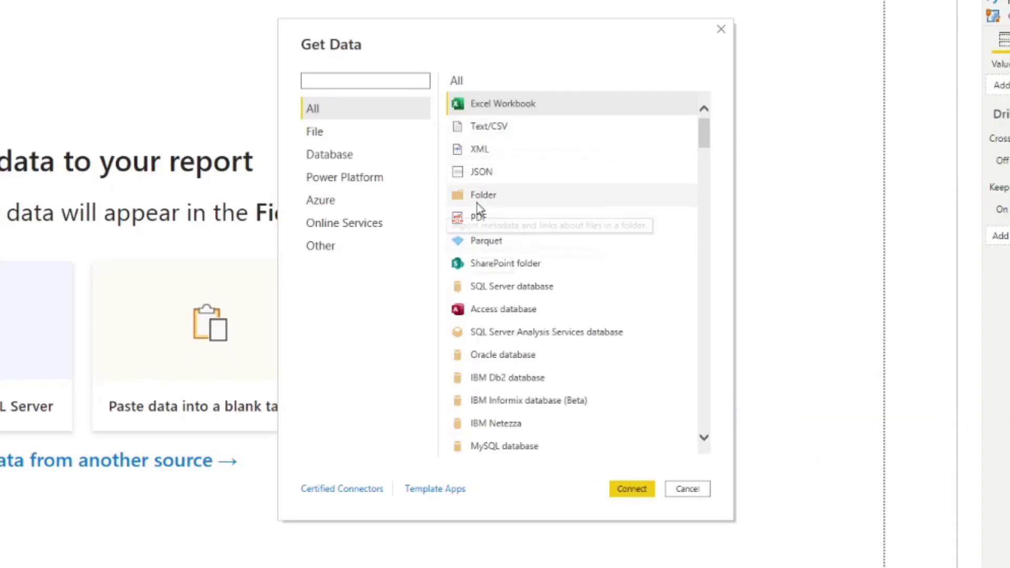
click(626, 494)
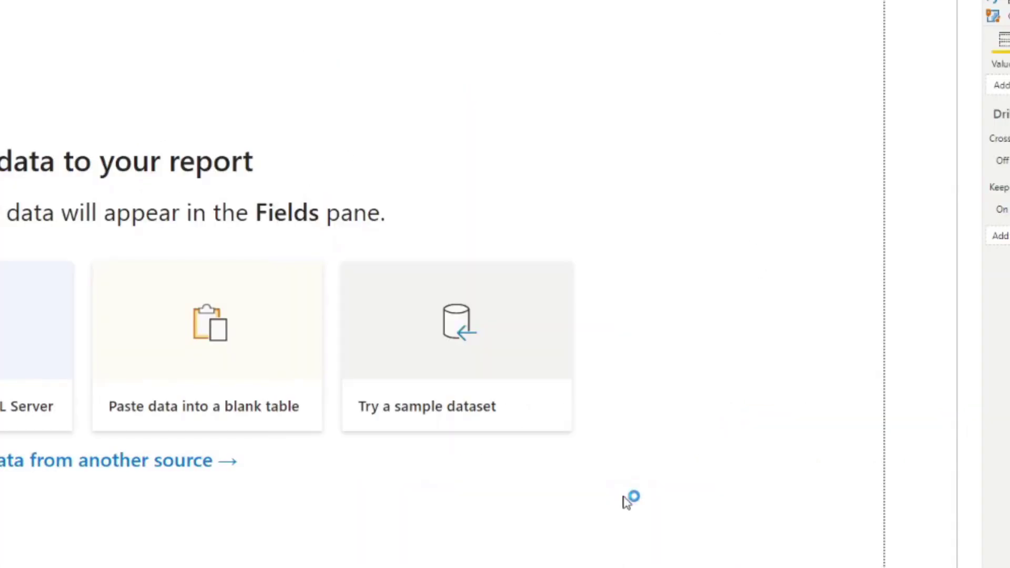
click(630, 256)
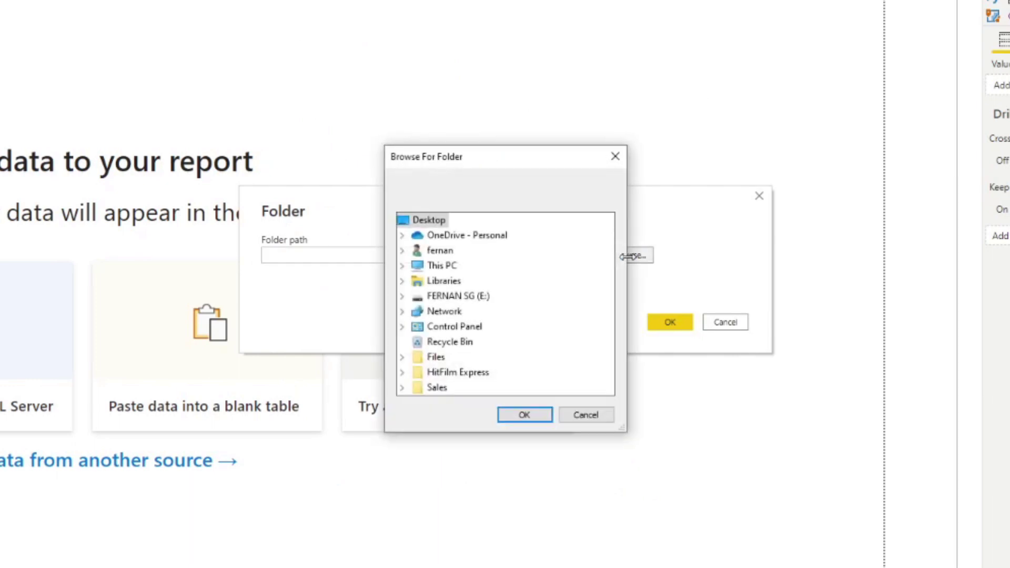
click(436, 389)
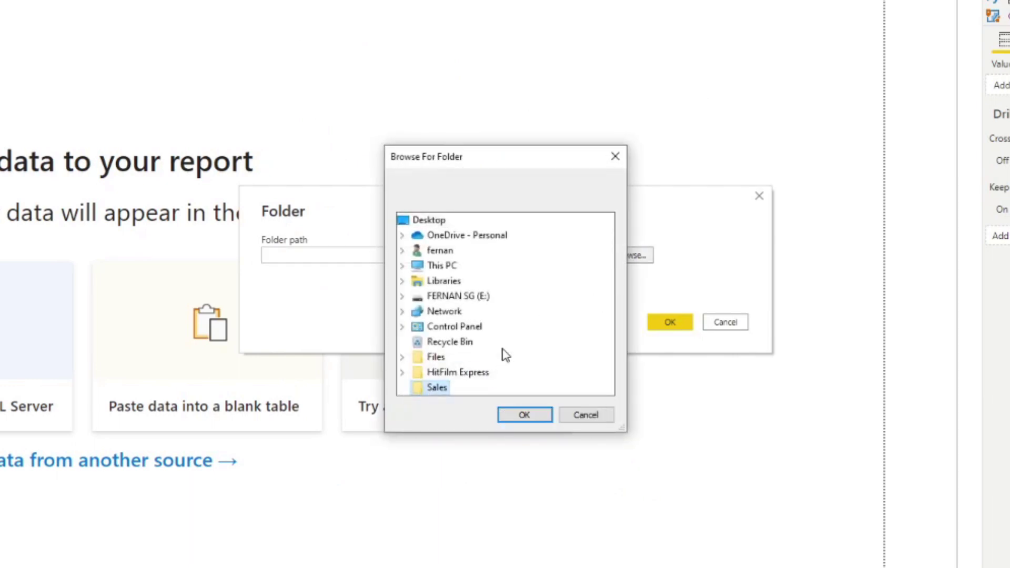
click(523, 416)
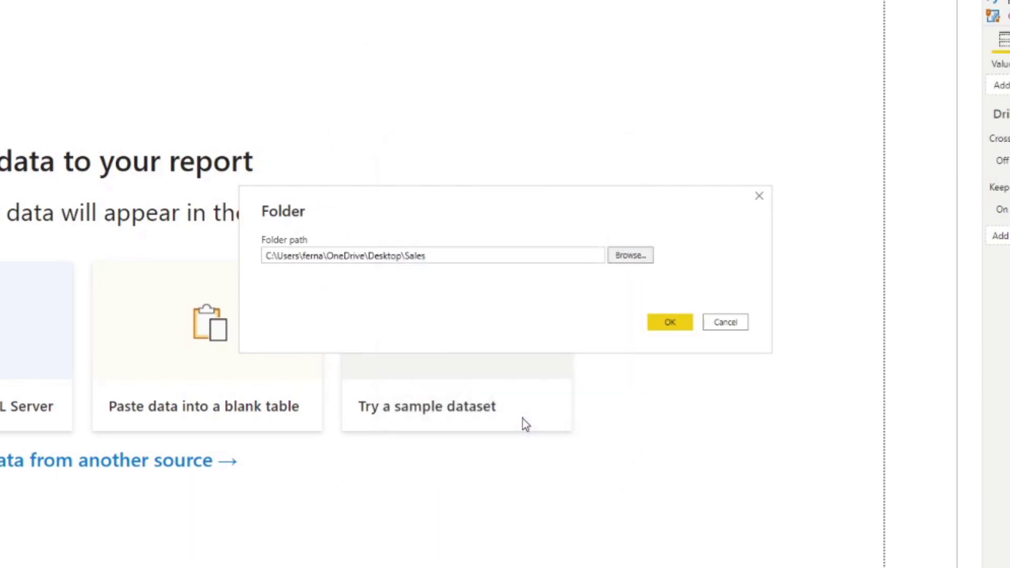
click(663, 326)
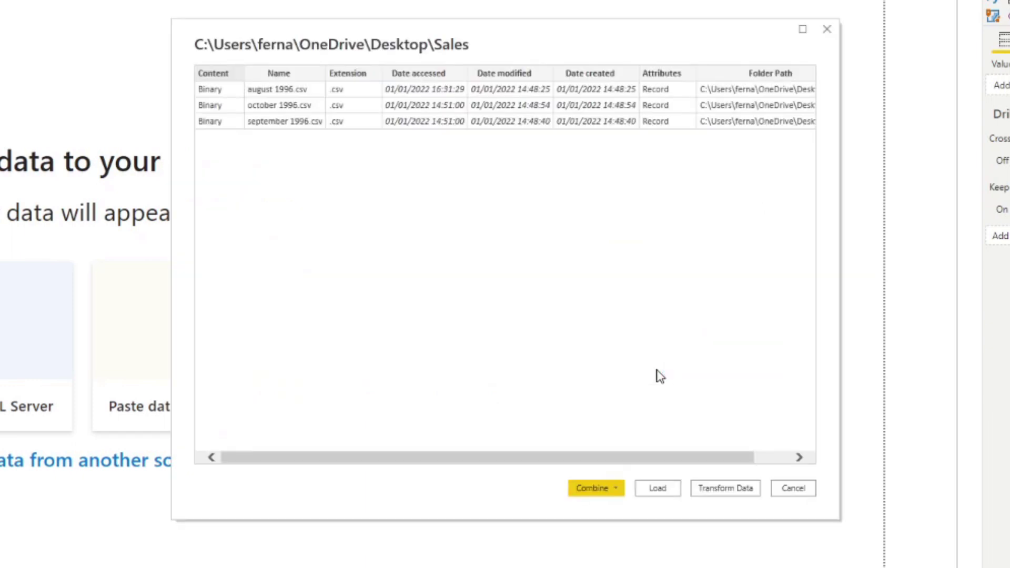
- Combine and load the monthly files into a single Sales table
click(603, 488)
click(602, 528)
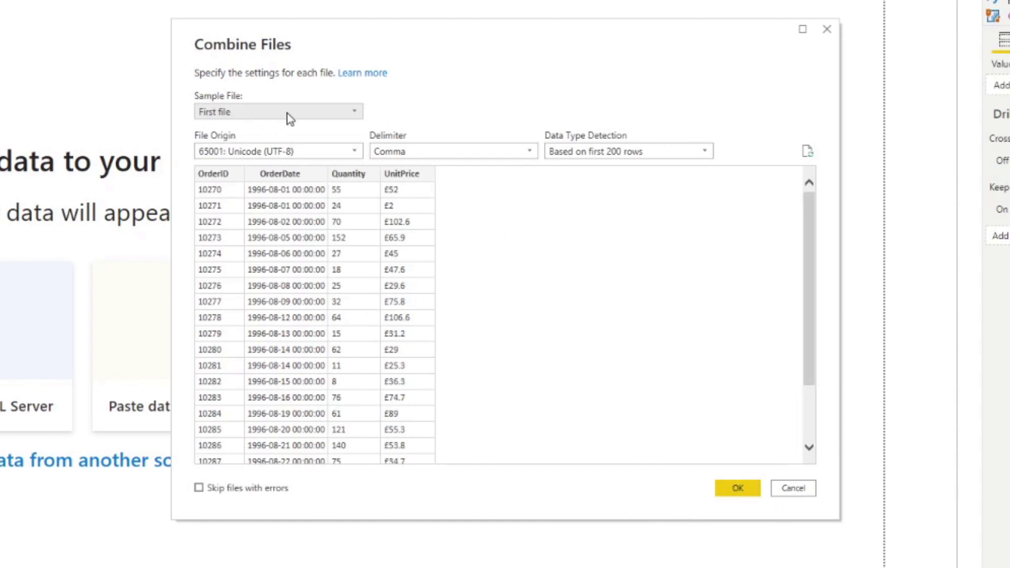
click(743, 490)
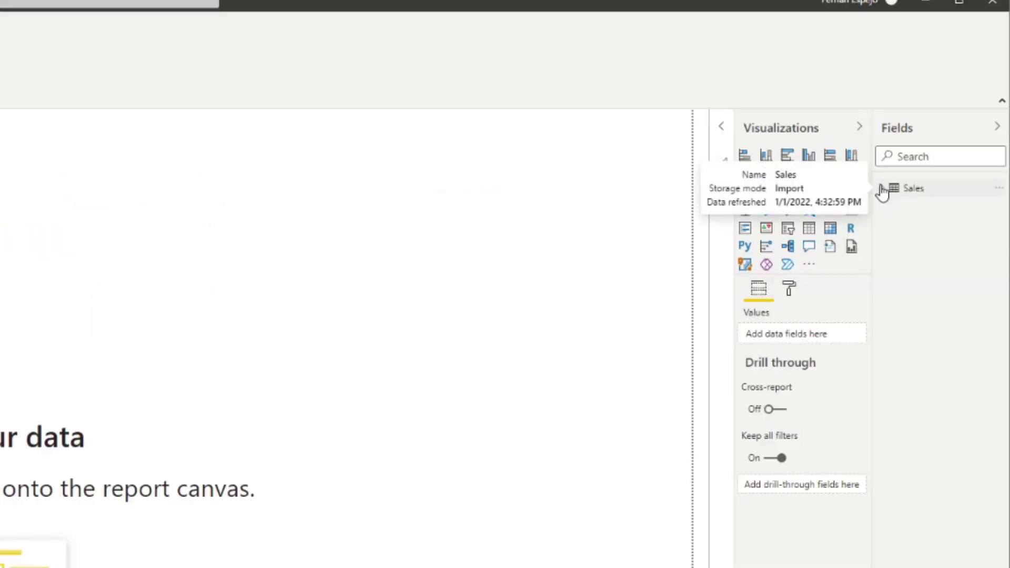
- Expand the Sales fields and scroll through the combined rows in Data view
click(883, 188)
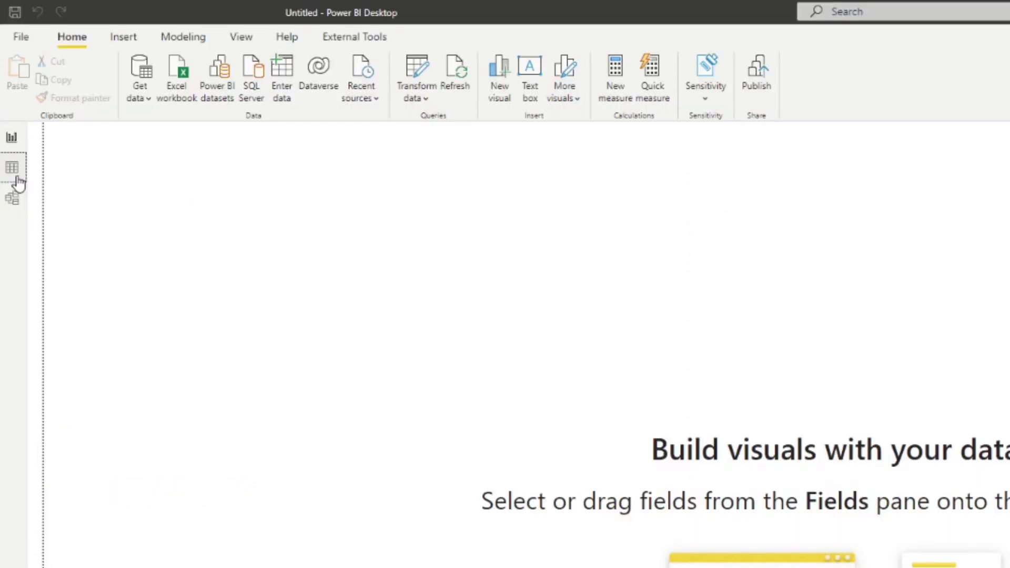
click(11, 167)
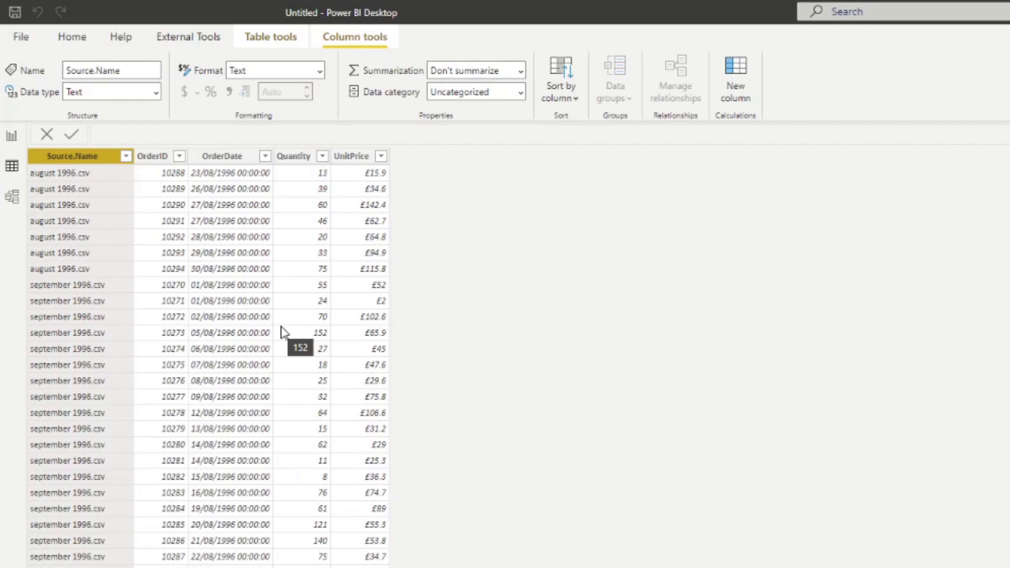
scroll(77, 354, down, 10)
scroll(78, 355, up, 10)
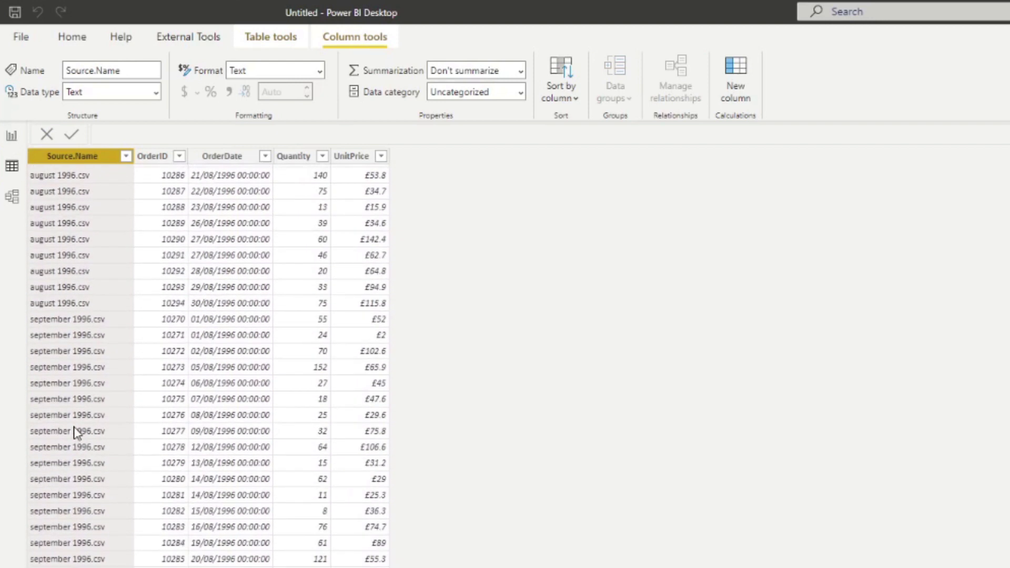
scroll(73, 428, down, 2)
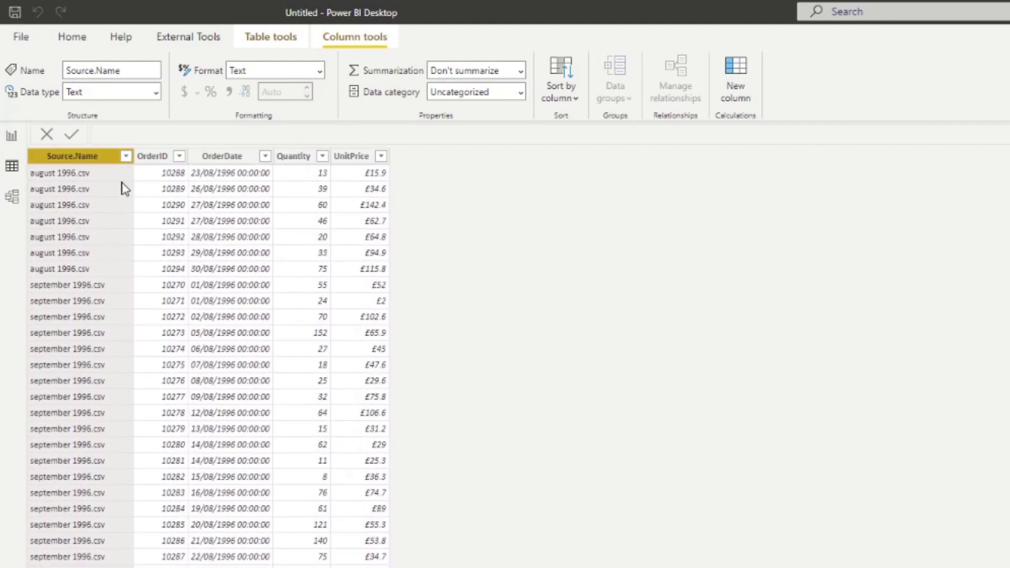
click(71, 40)
- Open the Sales query in Power Query Editor, then switch to the Sales folder window
click(377, 70)
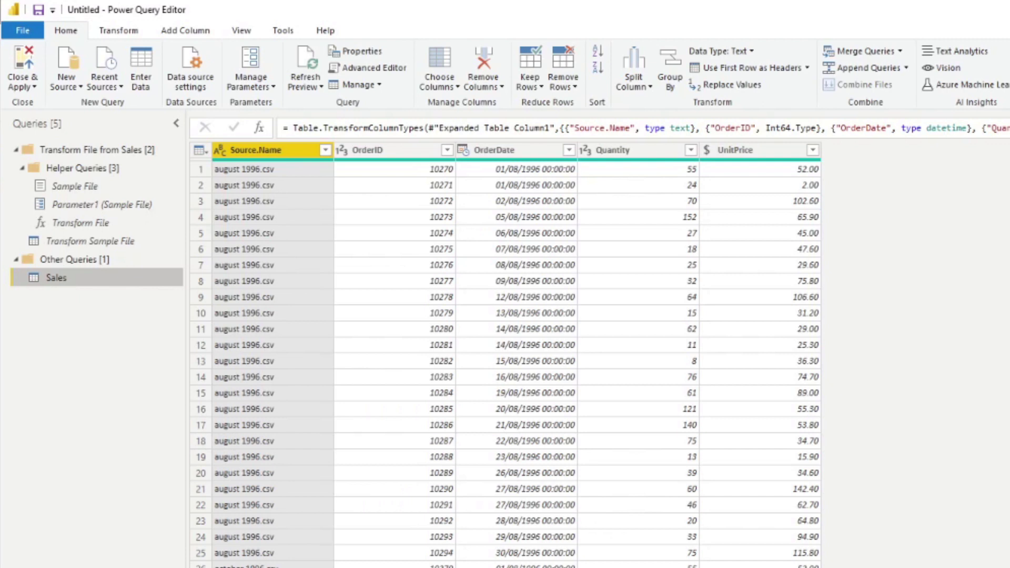
key(alt+Tab)
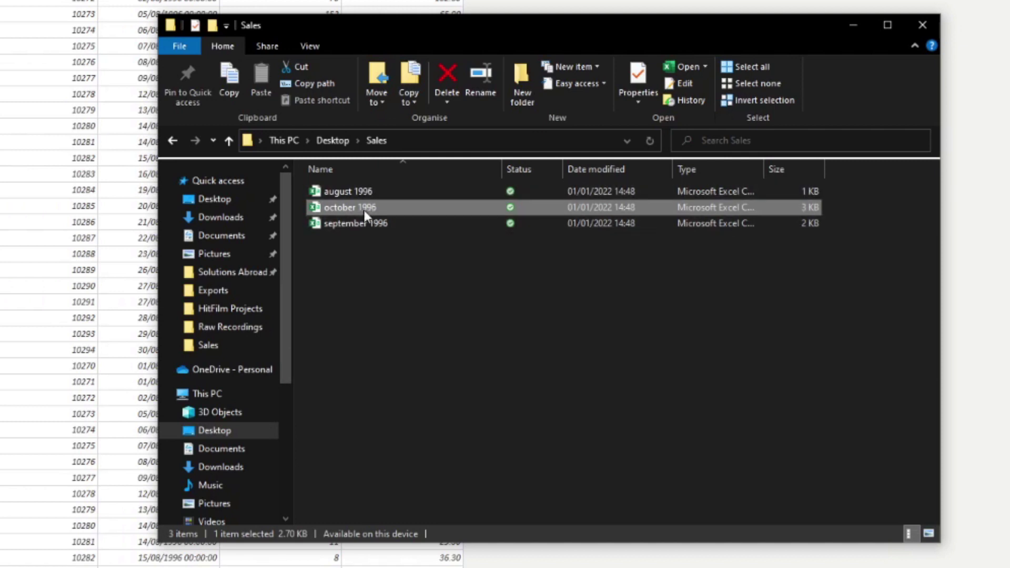
- Drag the october 1996 file from Sales onto the Desktop breadcrumb
drag(353, 214, 337, 150)
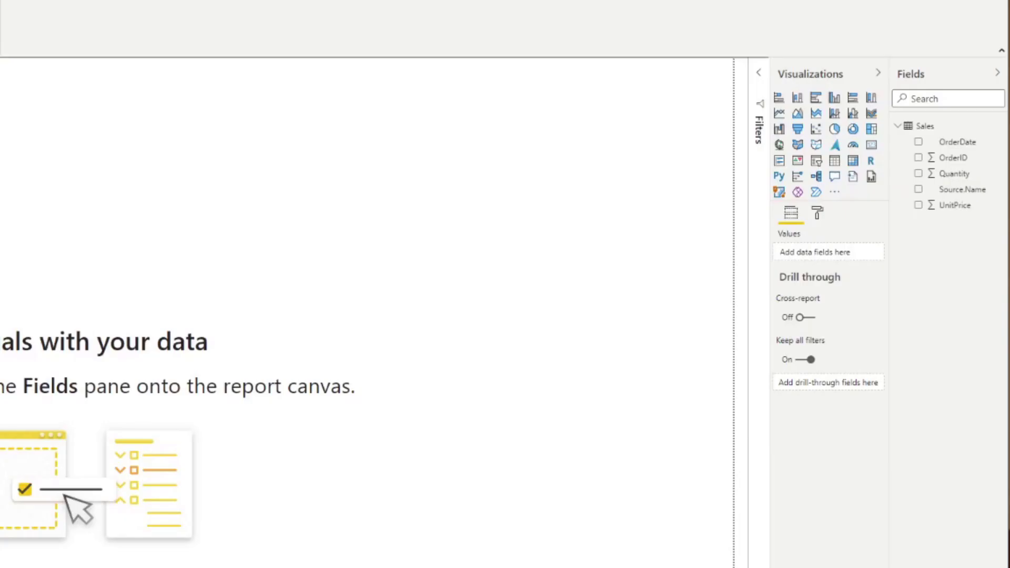
- Add a shortened Source.Name table visual and refresh the data
drag(985, 190, 473, 226)
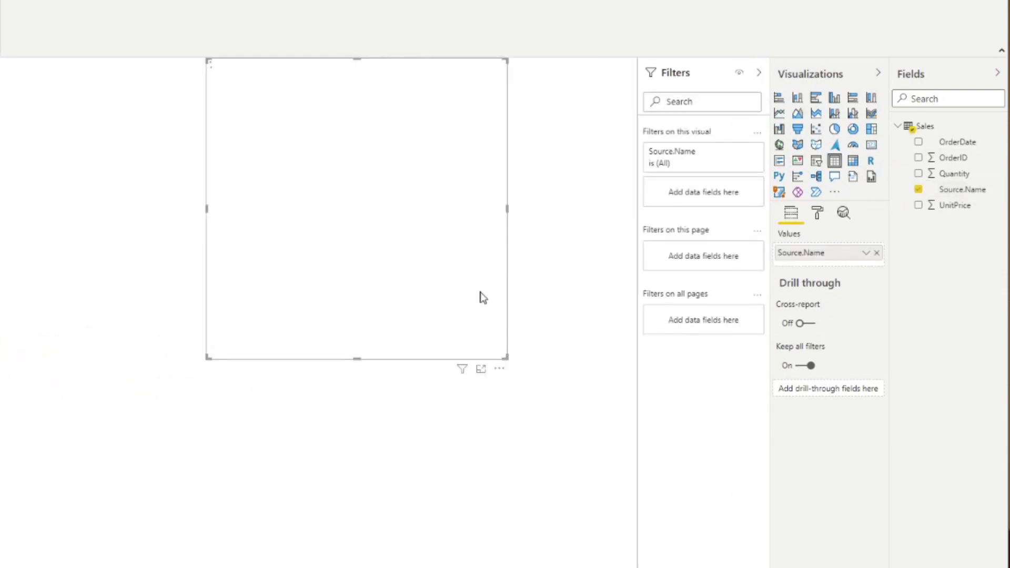
drag(433, 479, 448, 292)
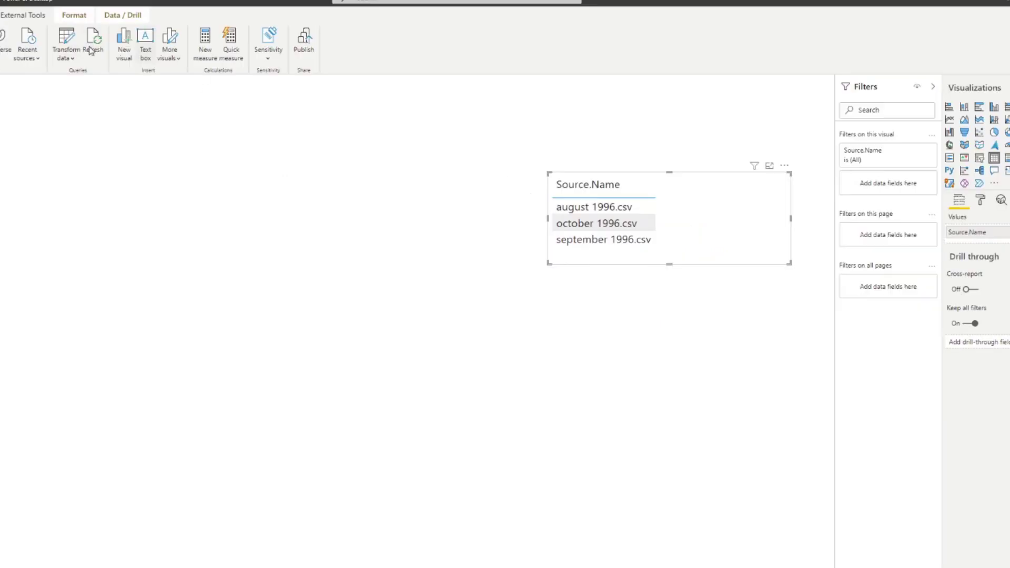
click(91, 37)
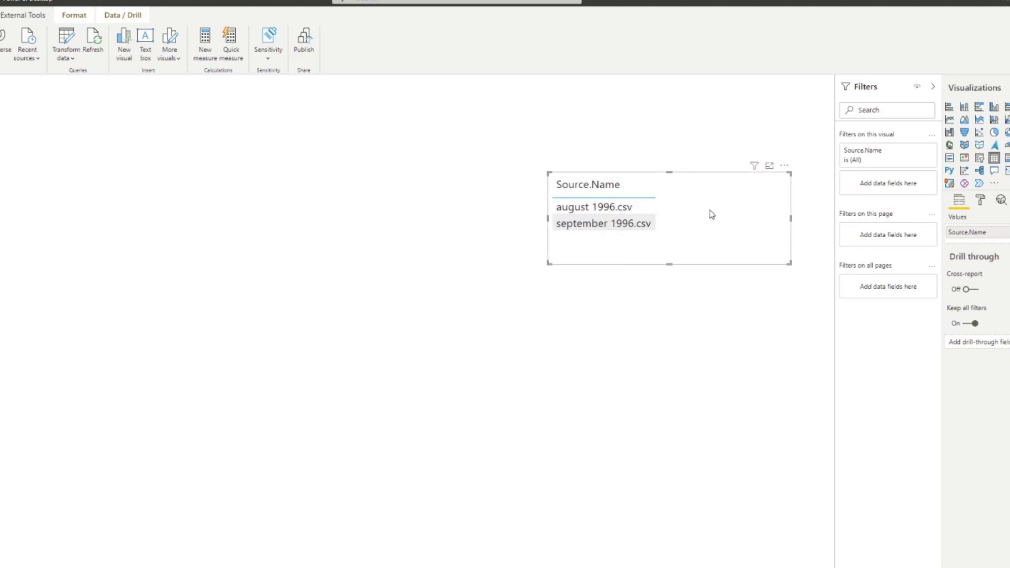
- Paste the october 1996 file back into Sales and refresh the report to include it
key(alt+Tab)
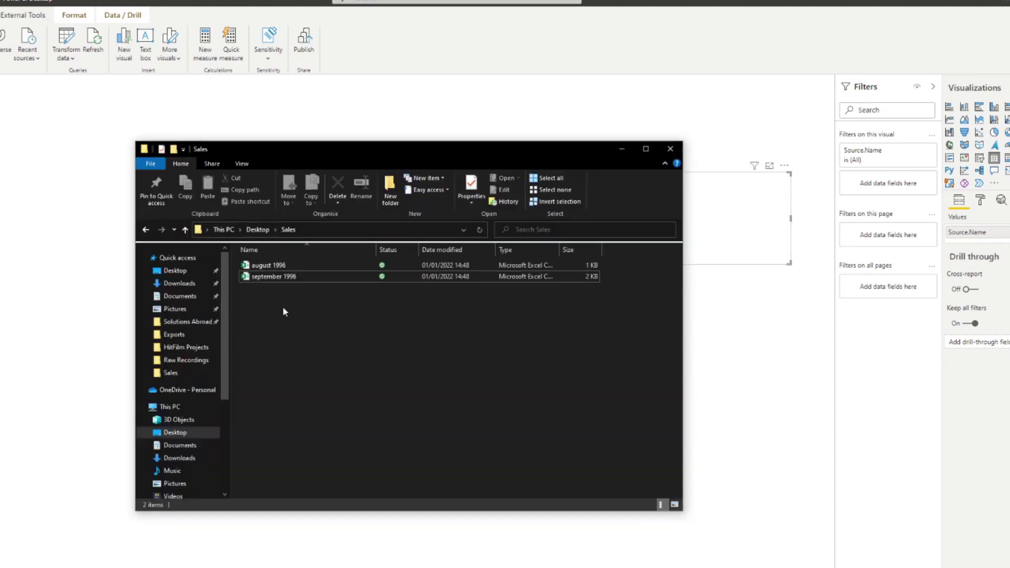
key(ctrl+v)
click(20, 328)
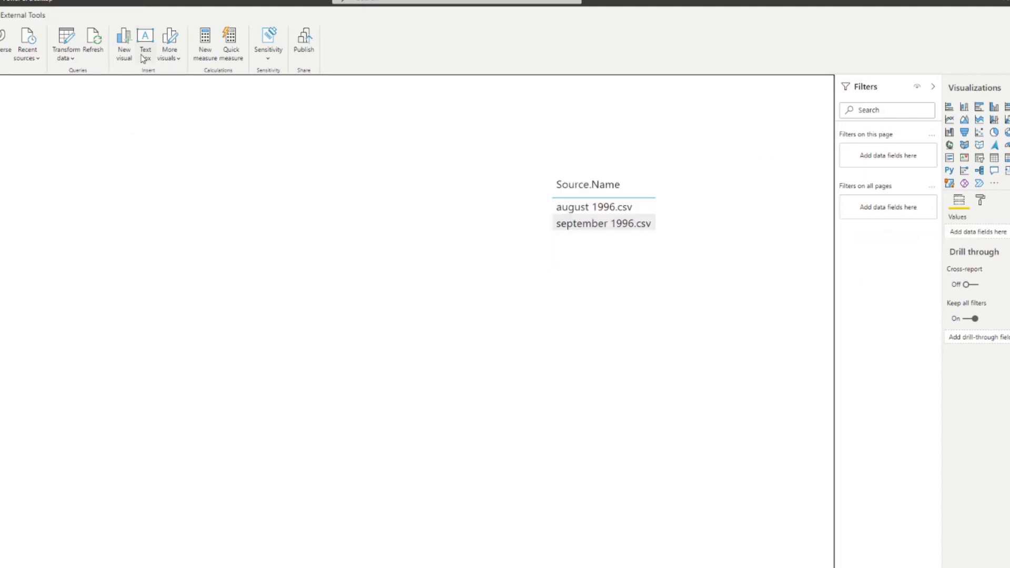
click(91, 45)
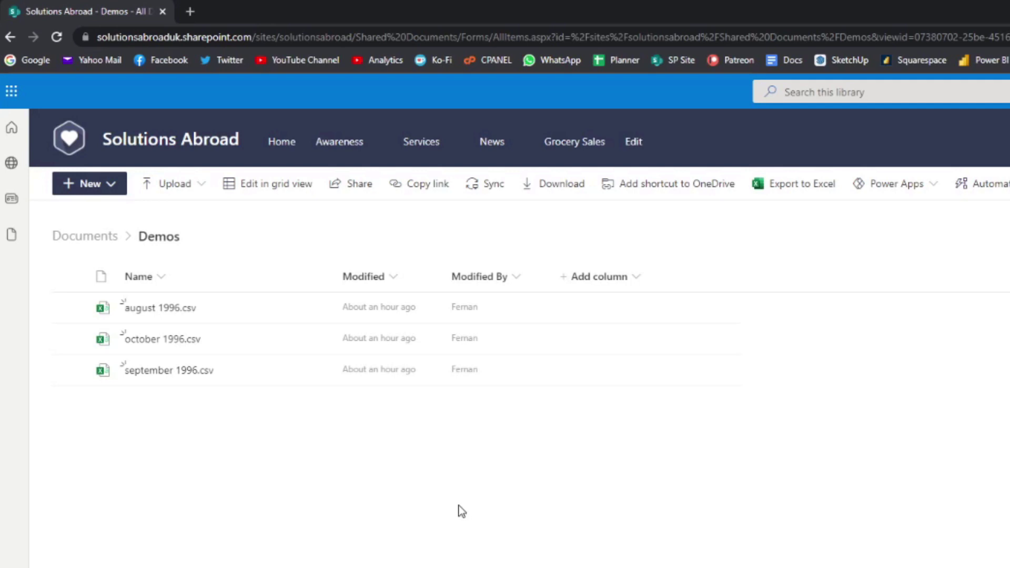
- Select the SharePoint address up to /sites/solutionsabroad in the browser's address bar
click(313, 37)
click(310, 36)
drag(387, 37, 72, 24)
key(ctrl+c)
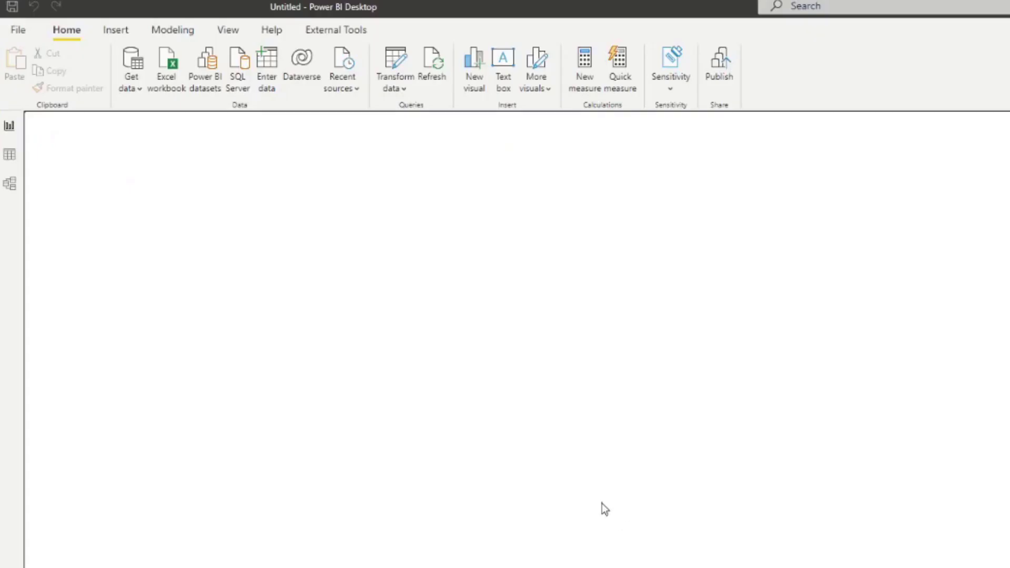
- Connect via the SharePoint folder connector using the pasted site URL and open Query1 for transforming
click(132, 88)
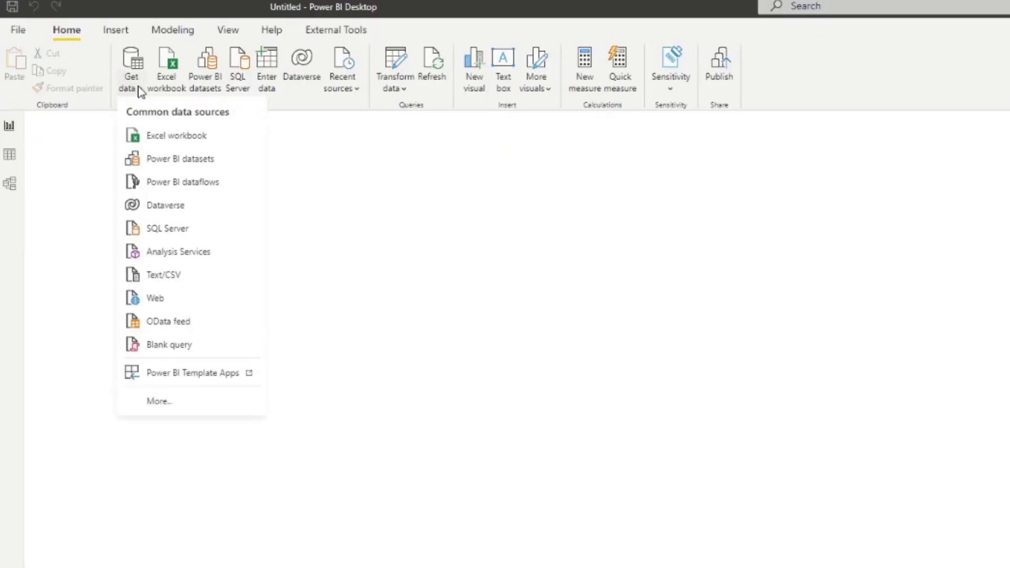
click(209, 408)
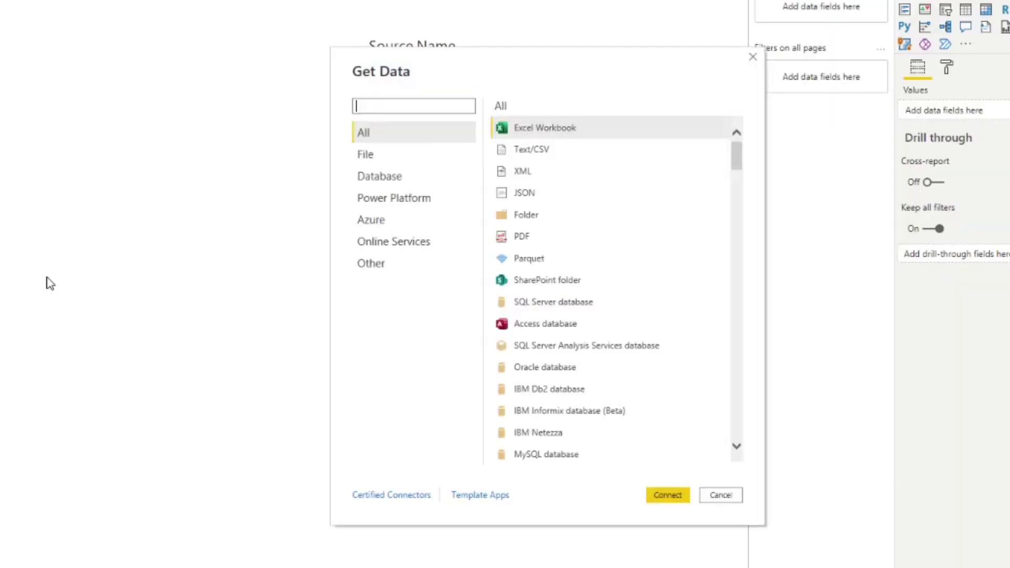
text(folder)
click(551, 151)
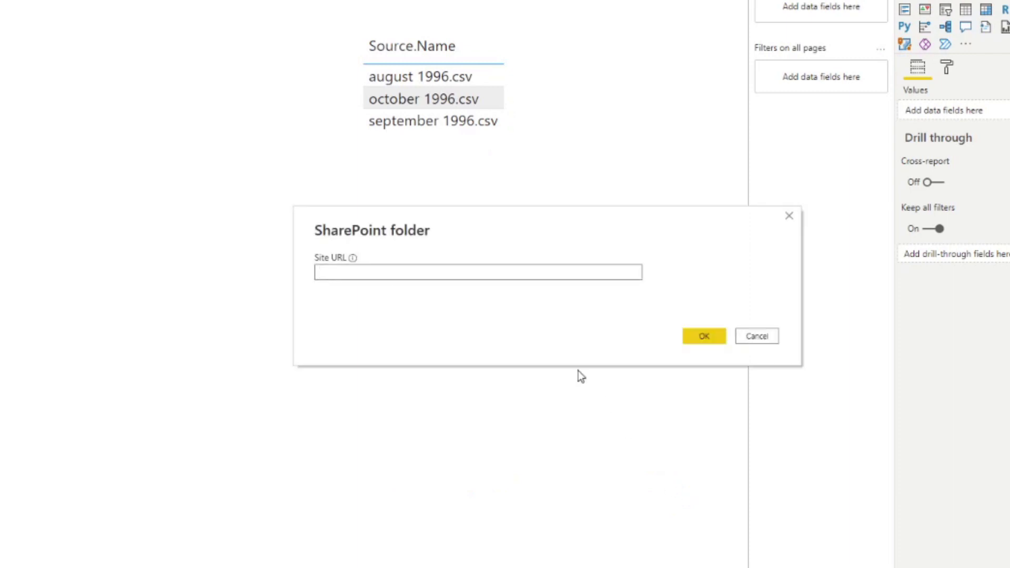
key(ctrl+v)
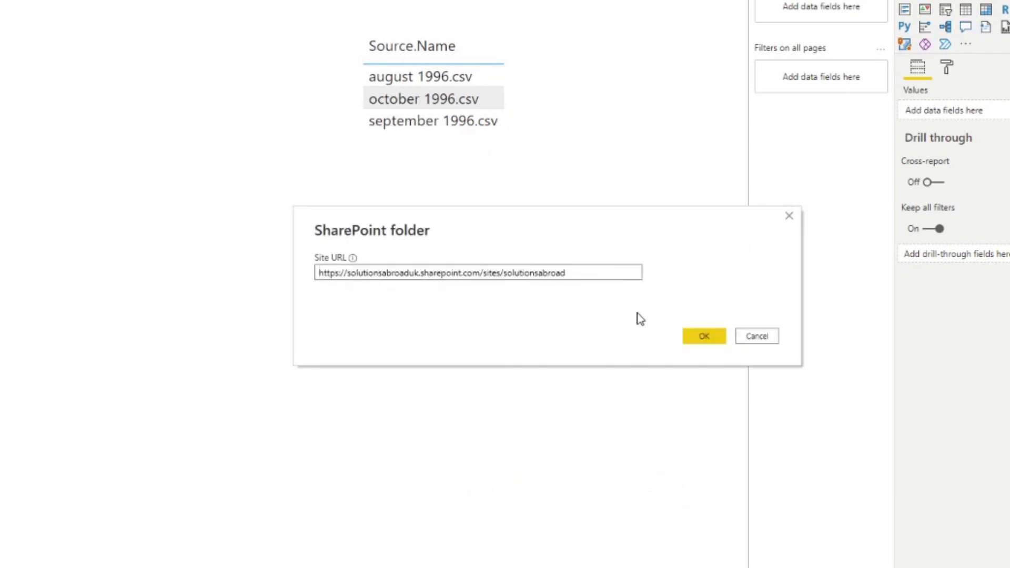
click(692, 340)
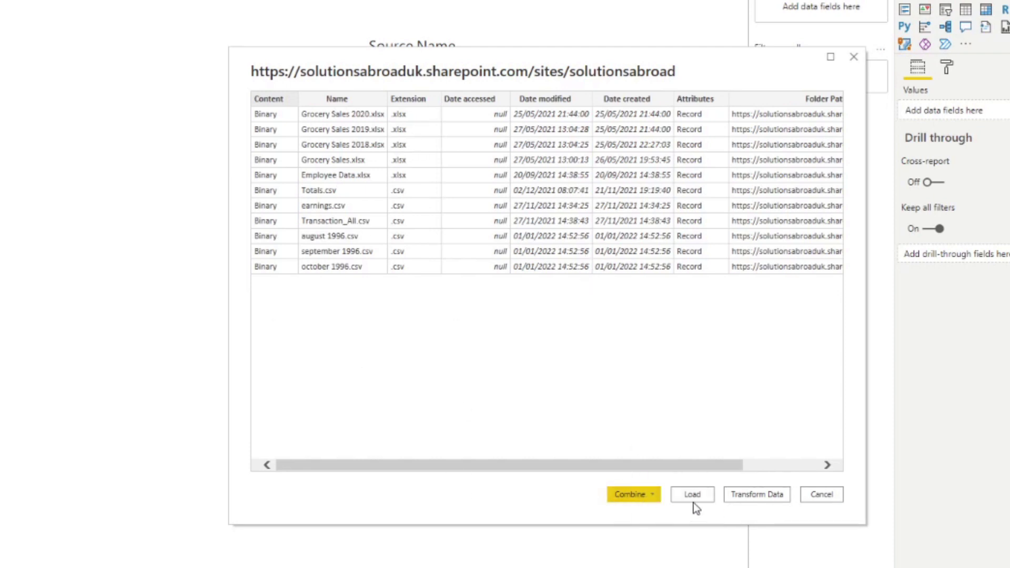
click(772, 501)
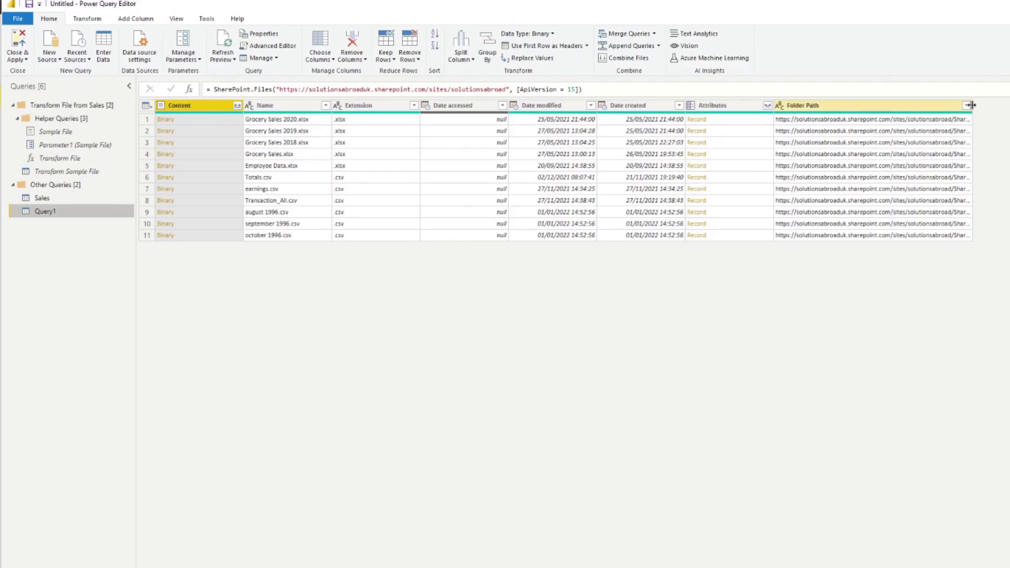
- Widen Folder Path and filter Query1 to rows whose path equals the Demos folder
double_click(972, 105)
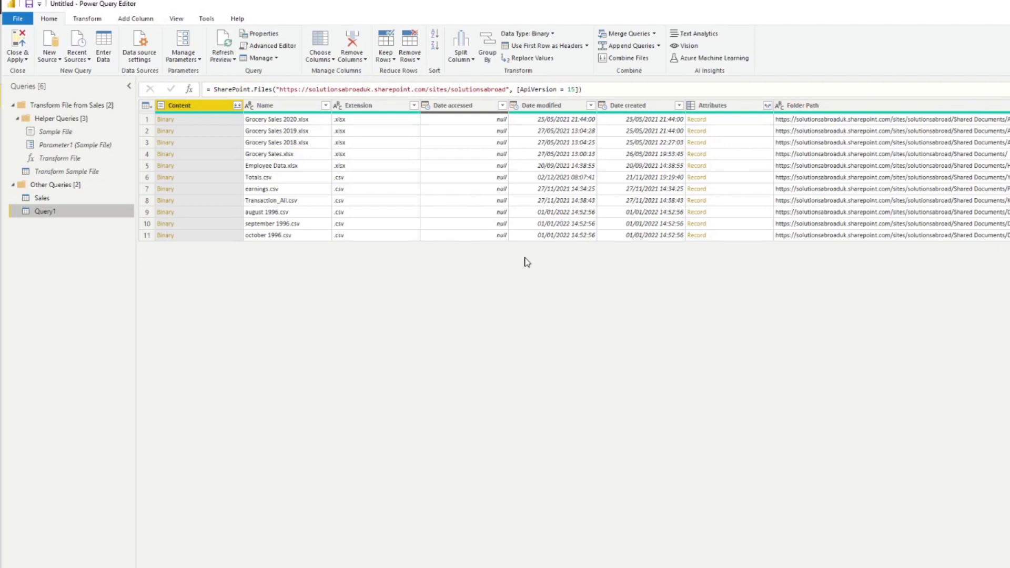
click(267, 213)
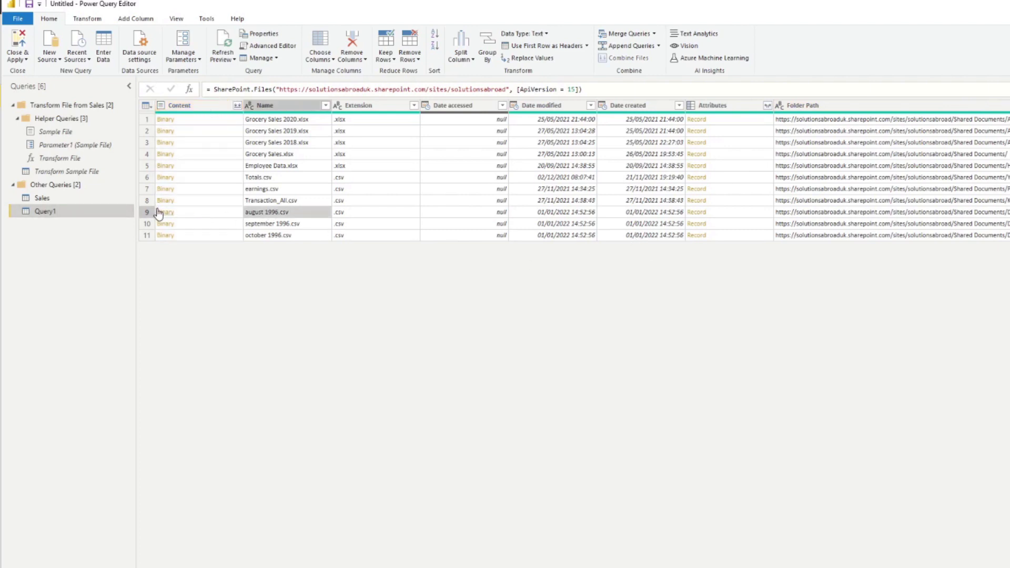
click(914, 216)
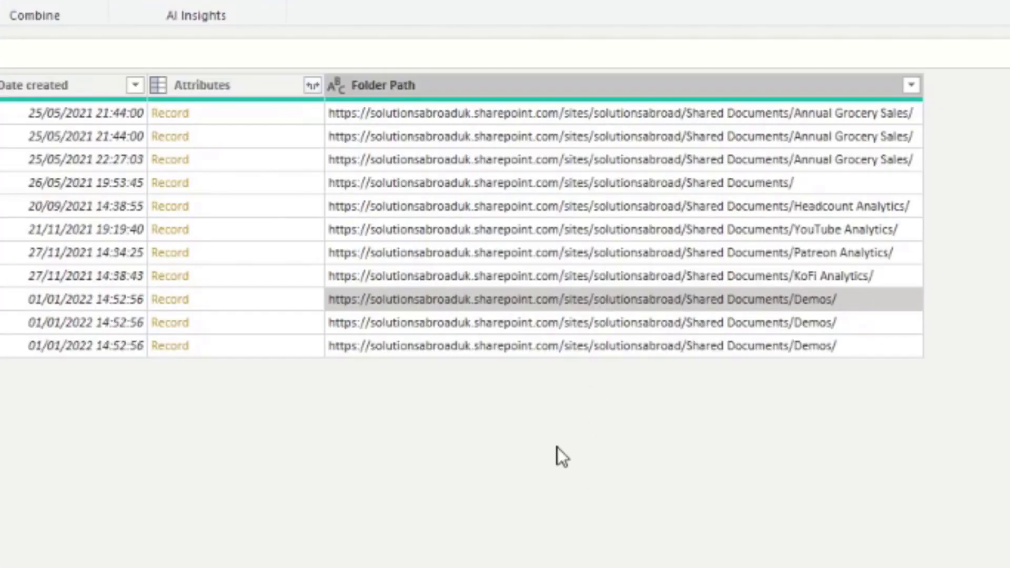
right_click(480, 309)
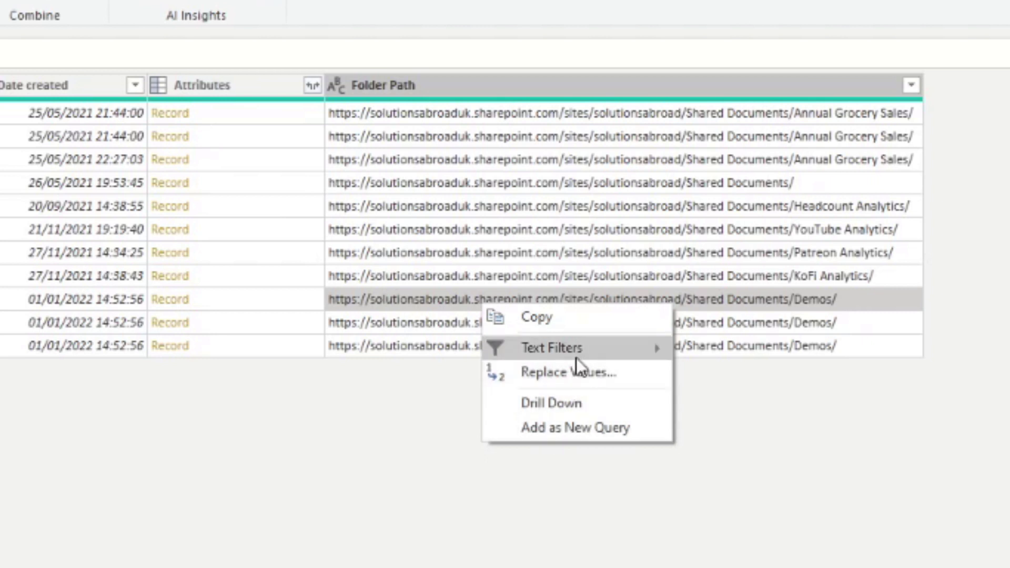
mouse_move(576, 358)
click(733, 349)
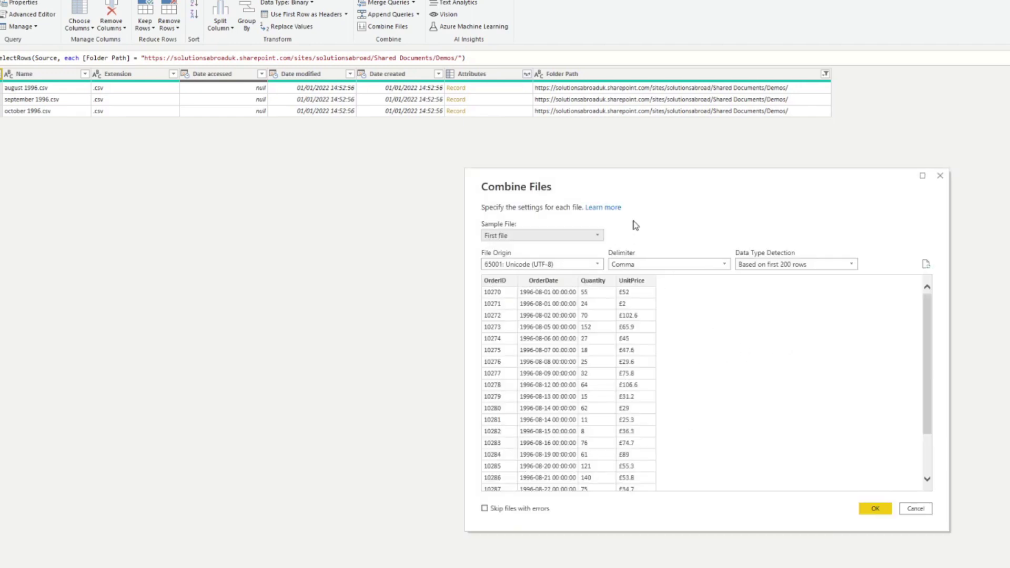
- Confirm the Combine Files settings and scroll through the combined Query1 rows
click(874, 509)
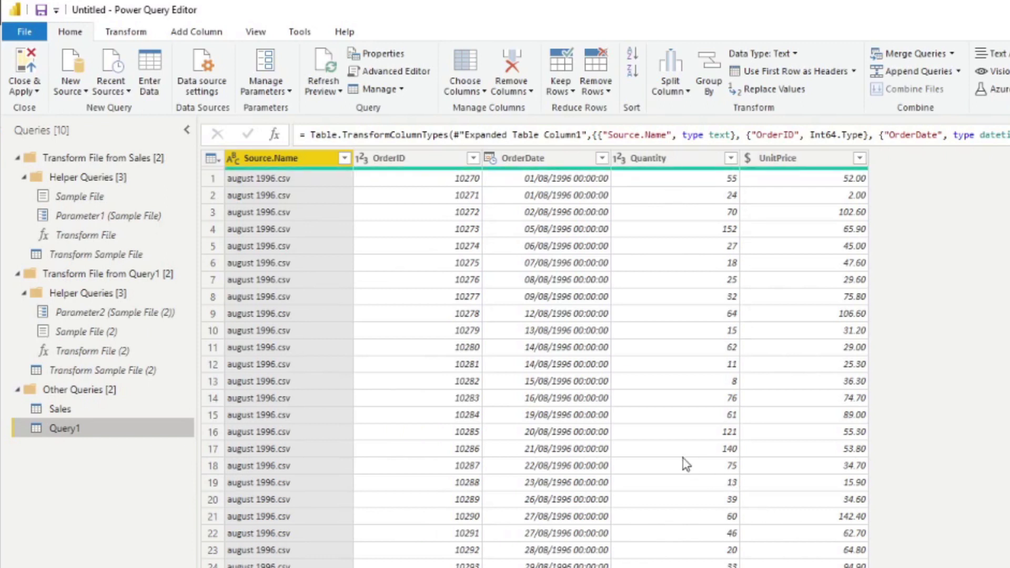
scroll(687, 465, down, 15)
scroll(687, 465, down, 11)
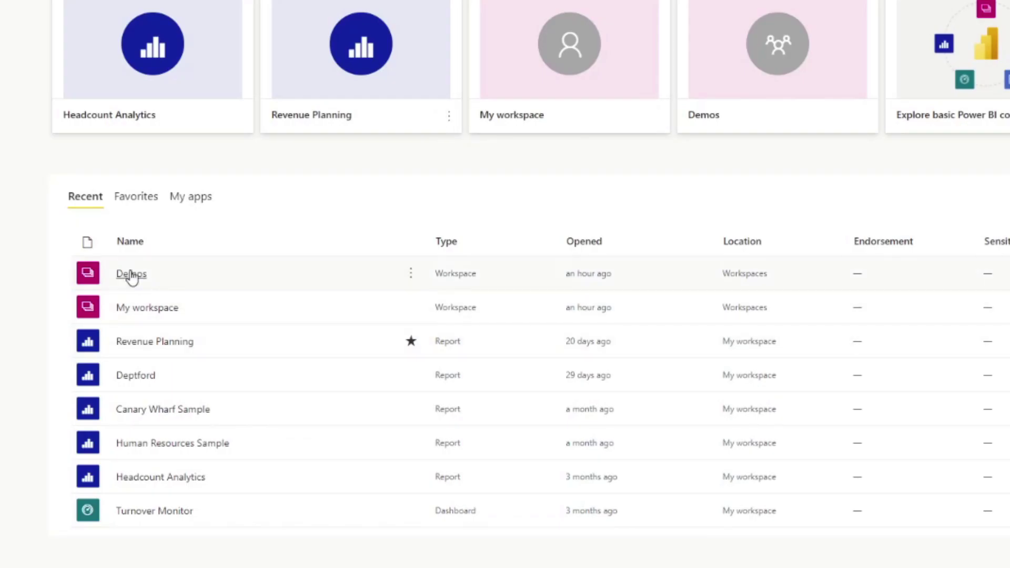
- Start a new dataflow in the Demos workspace
click(285, 329)
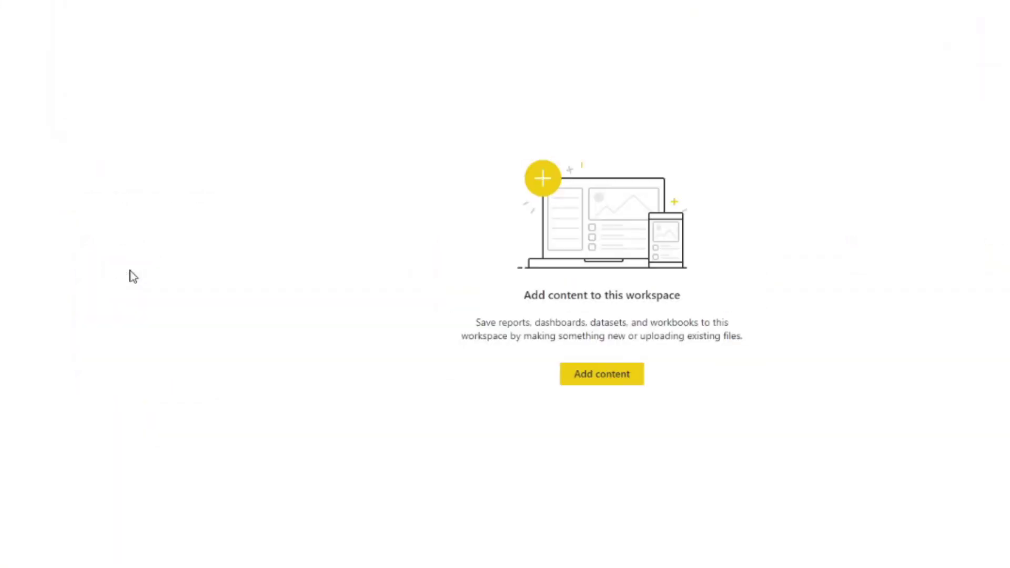
click(173, 115)
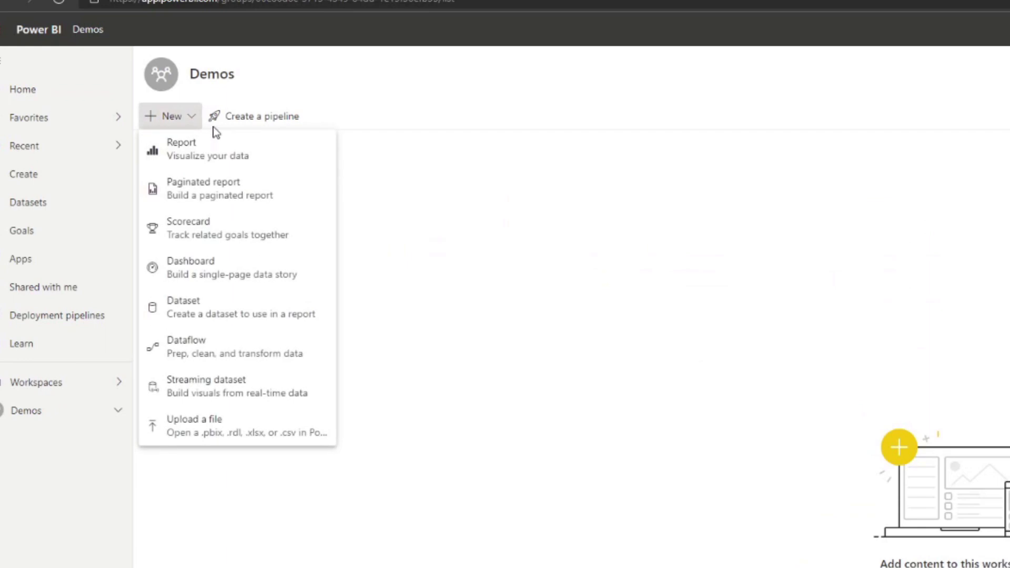
click(219, 353)
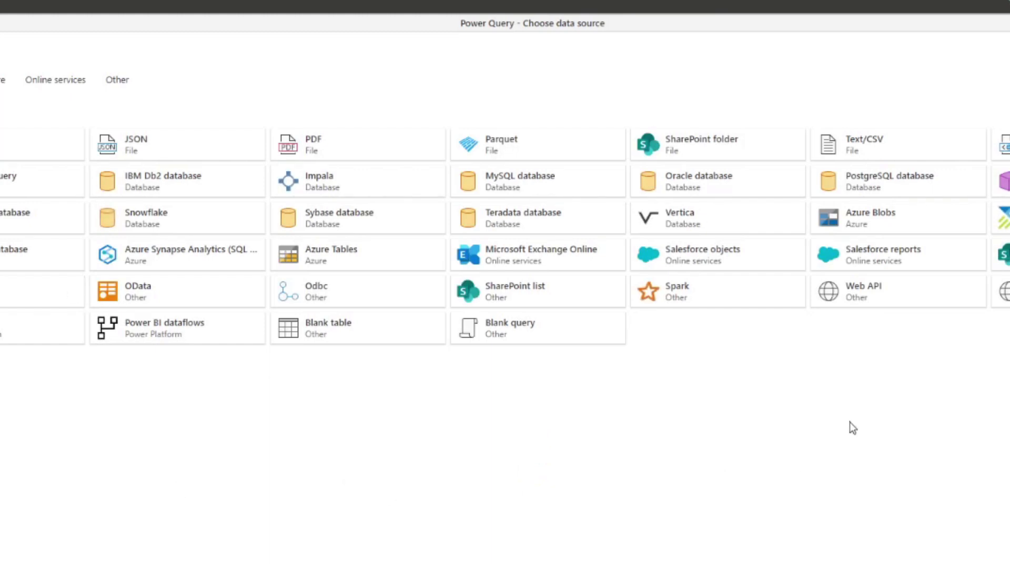
- Connect the dataflow to a SharePoint folder using the pasted site URL, skipping the security prompt
click(728, 142)
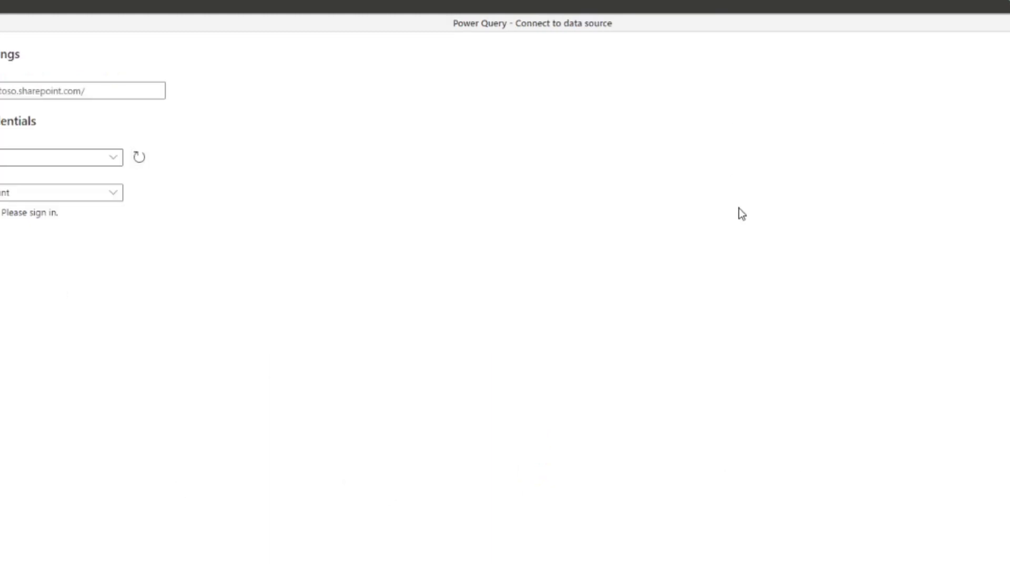
click(41, 90)
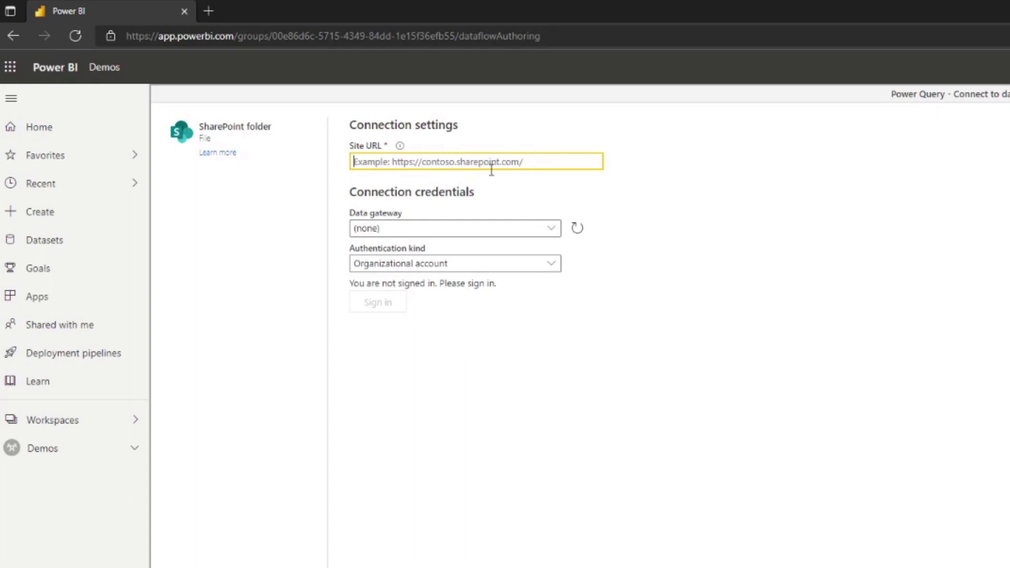
text(https://solutionsabroaduk.sharepoint.com/sites/solutionsabroad)
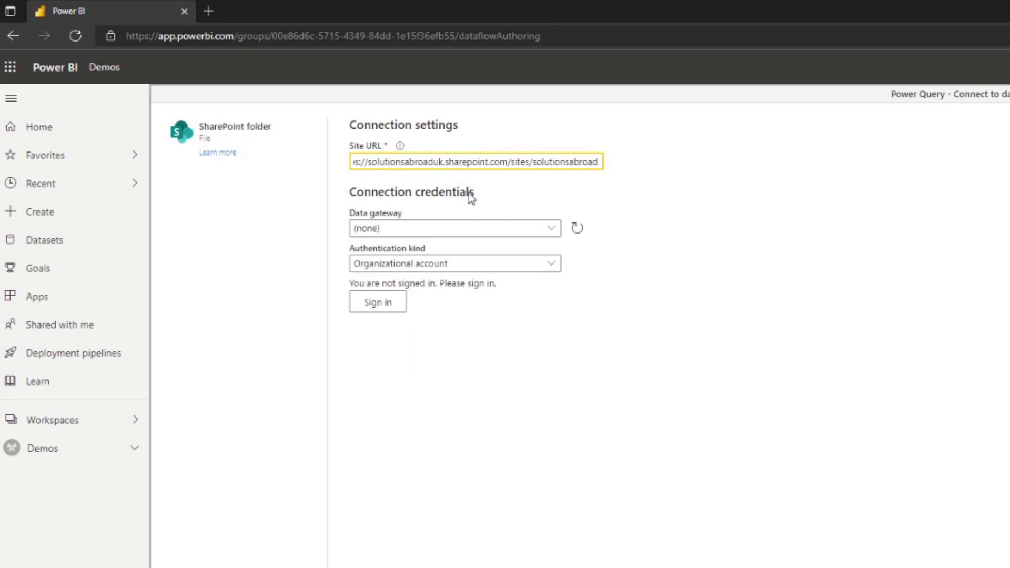
click(381, 308)
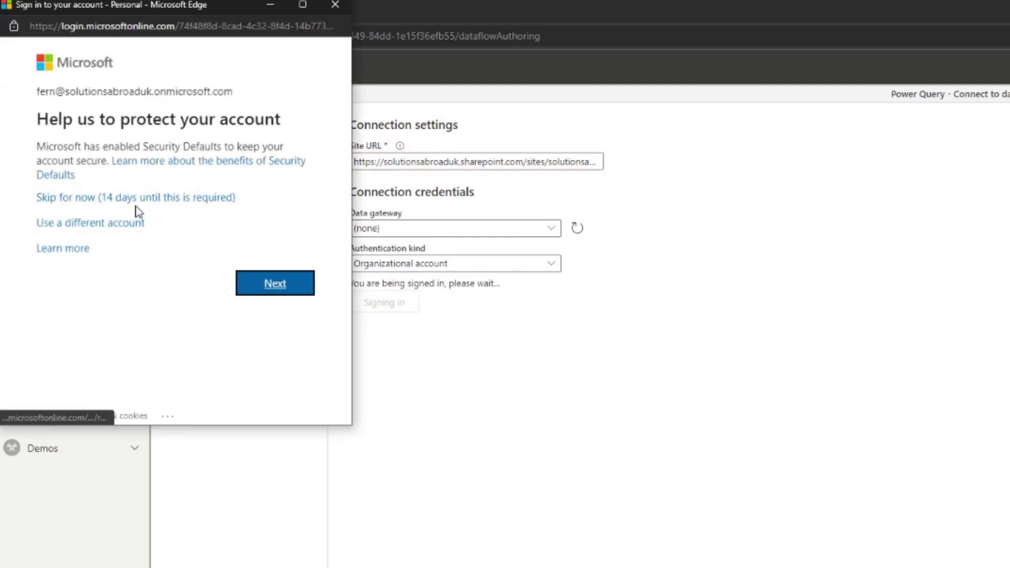
click(136, 199)
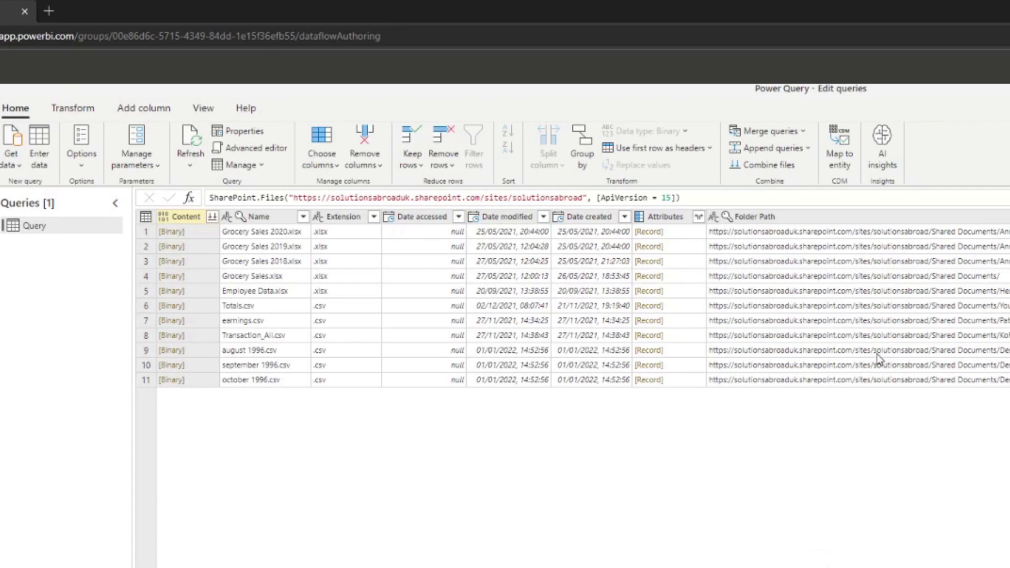
- Filter Folder Path to the Demos folder and combine its three 1996 CSVs into 147 rows
right_click(877, 355)
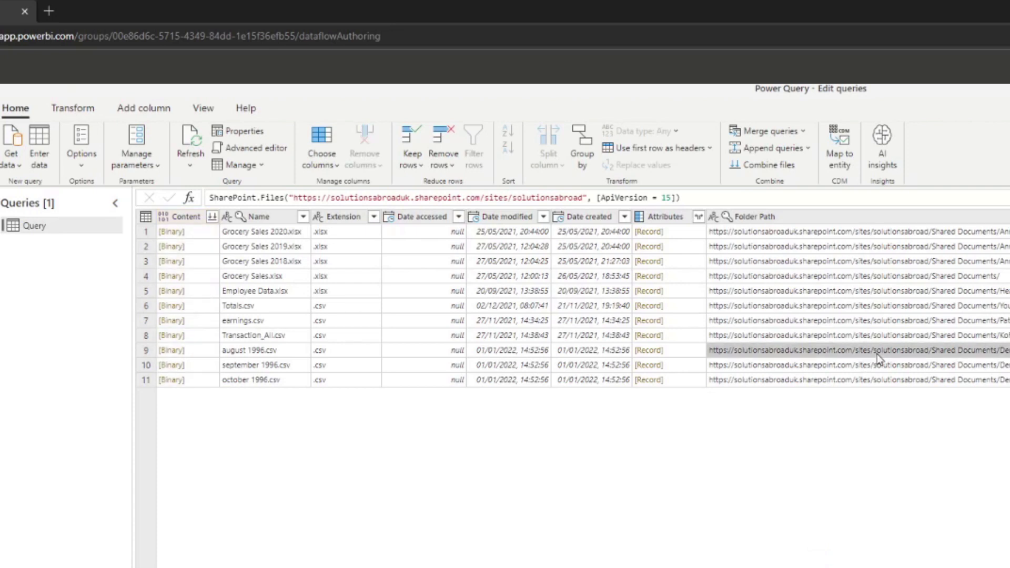
click(895, 384)
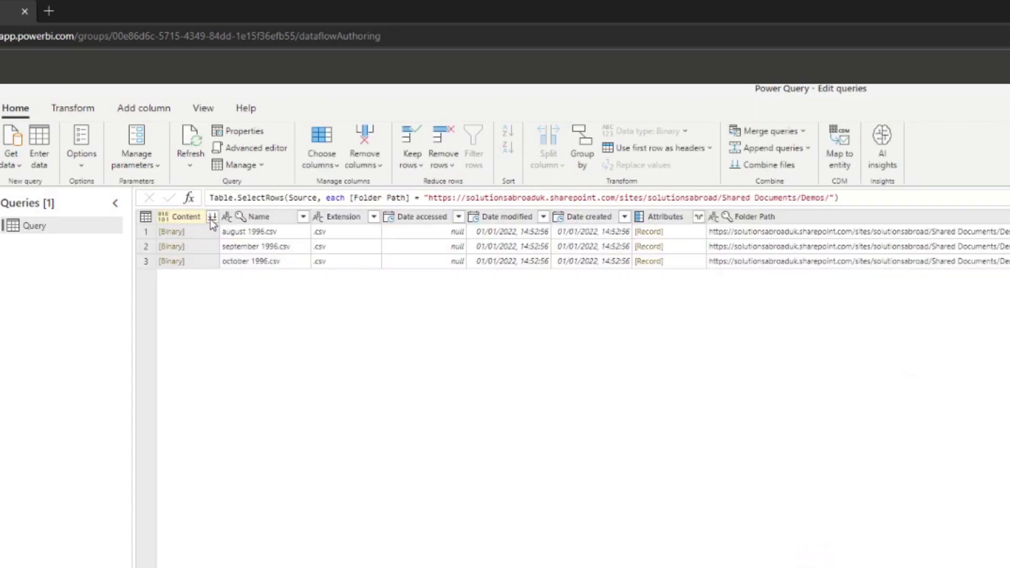
click(212, 217)
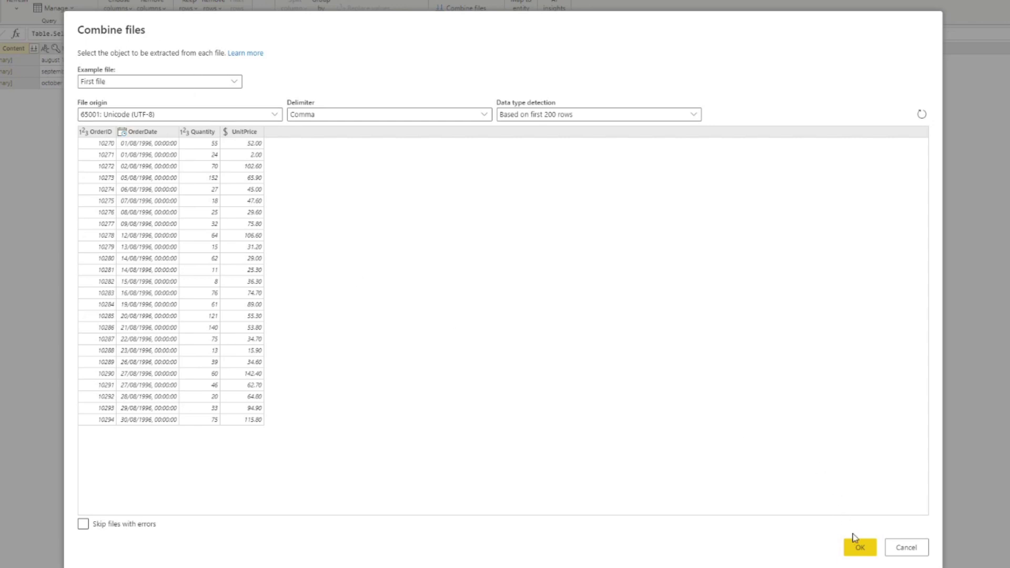
click(860, 547)
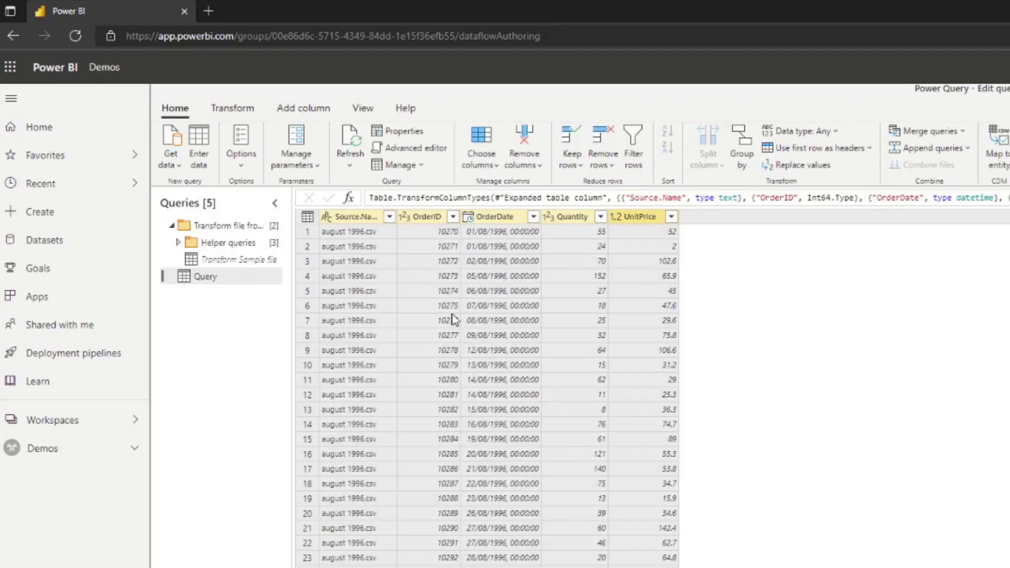
scroll(492, 564, down, 3)
scroll(495, 564, down, 5)
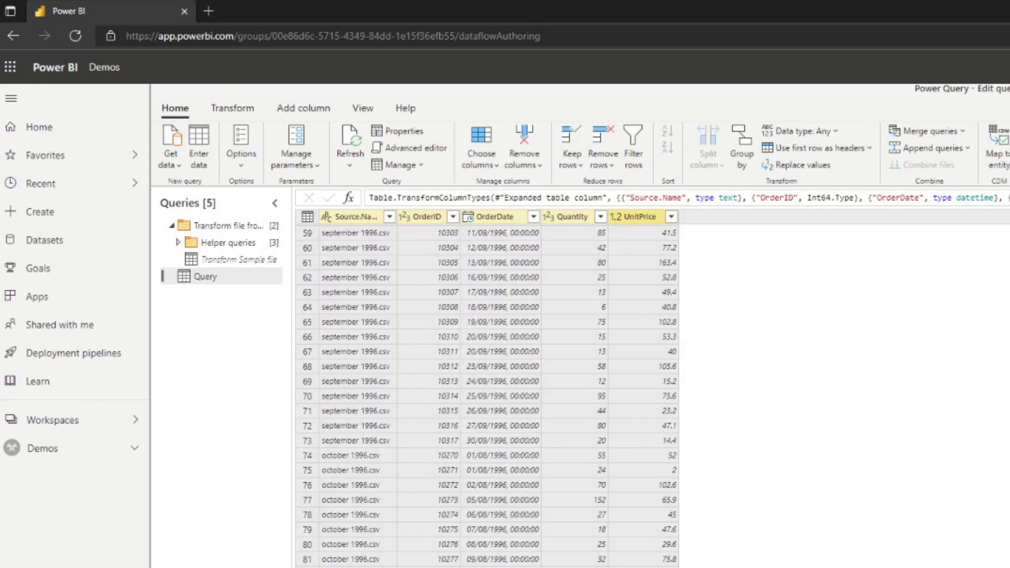
scroll(488, 395, down, 7)
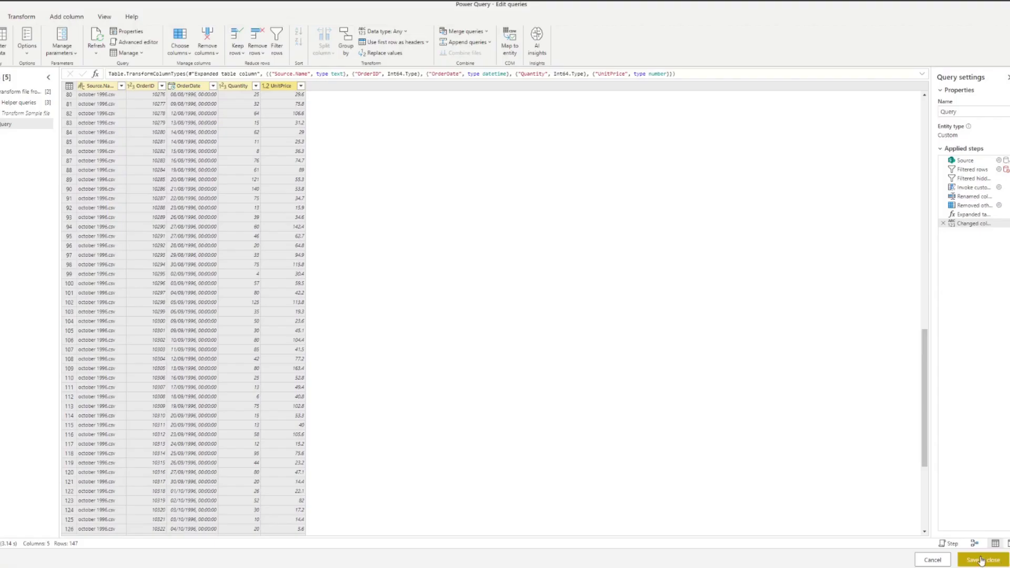
- Save and close the query editor, naming the dataflow '1996 Sales'
click(982, 560)
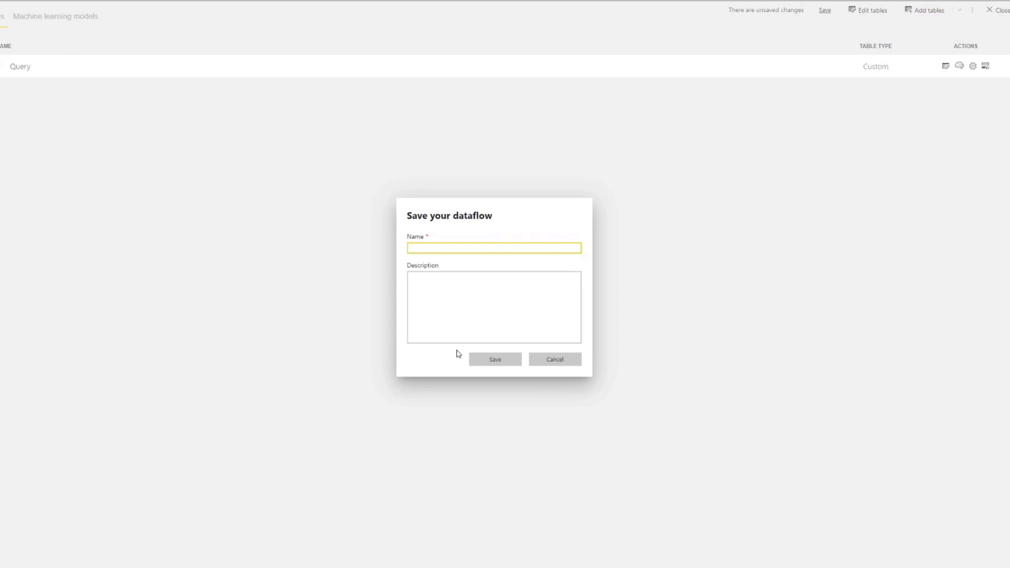
text(1996 Sales)
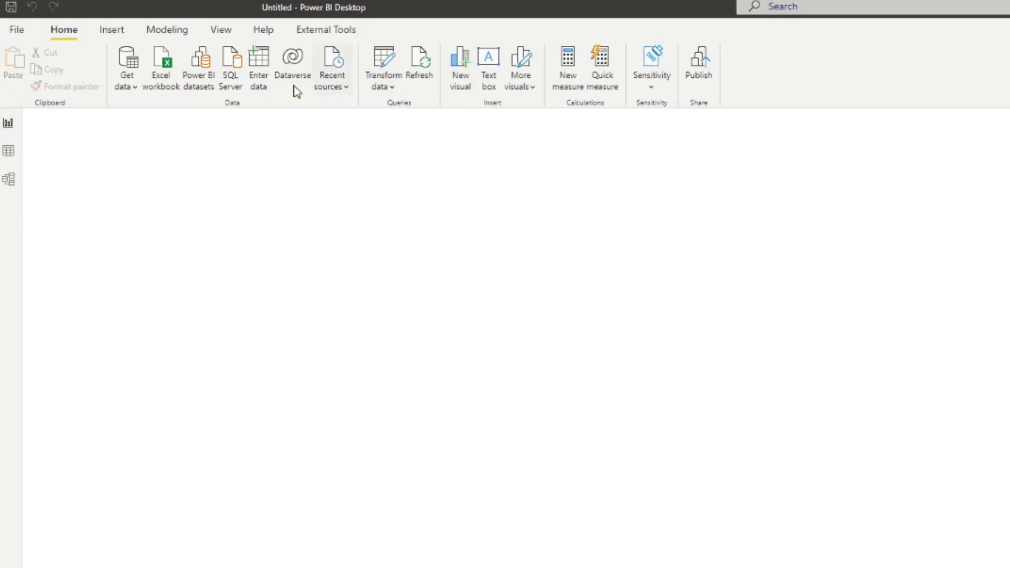
- Load the Query table from Power BI dataflows > Demos > 1996 Sales and show its fields
click(118, 88)
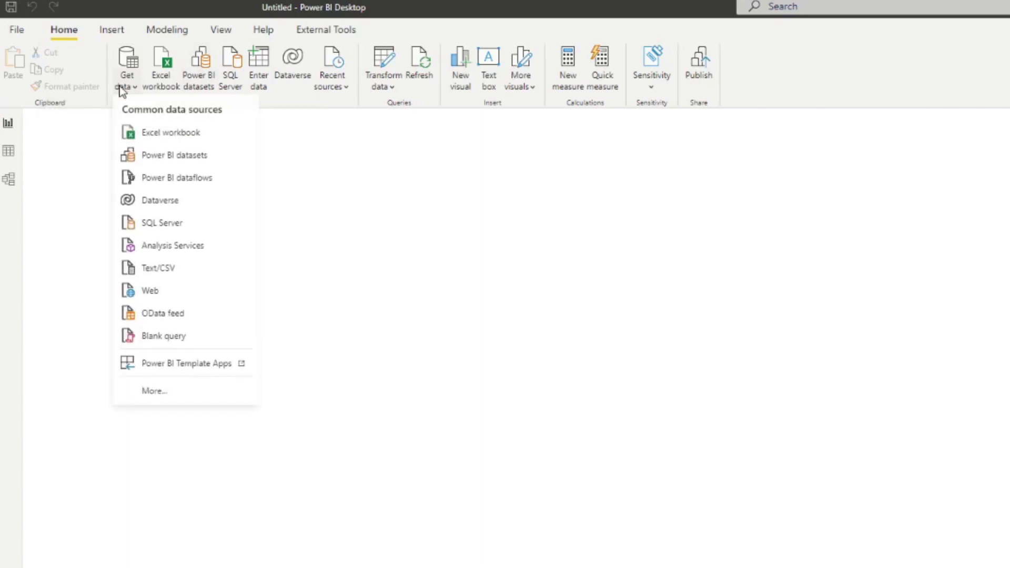
click(183, 185)
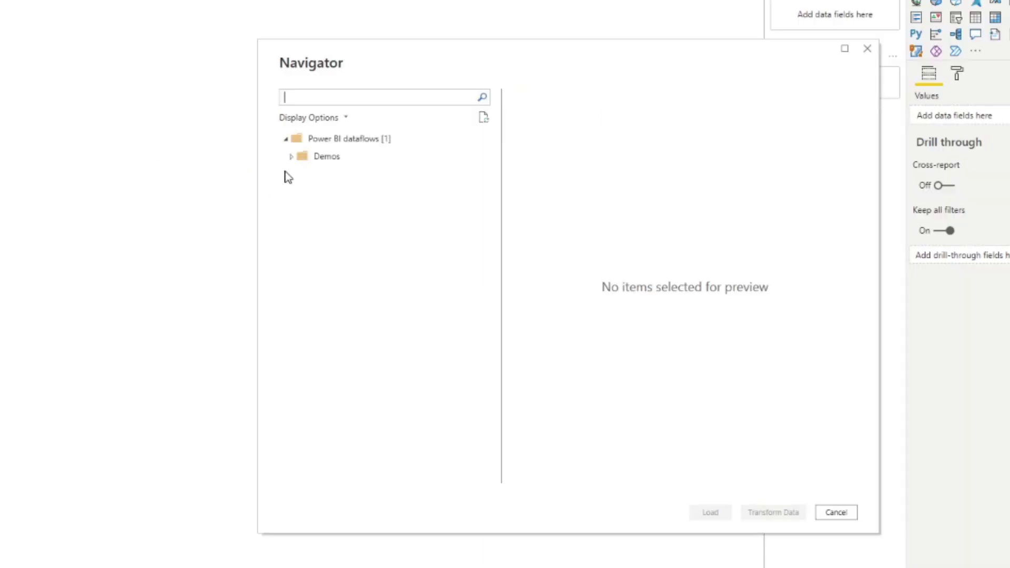
double_click(300, 161)
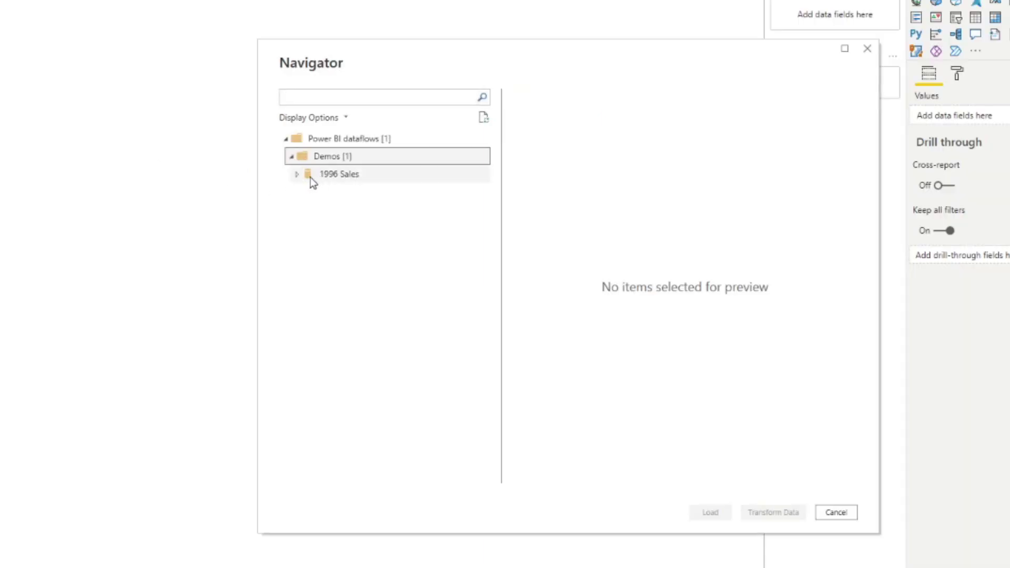
click(311, 178)
click(297, 174)
click(312, 191)
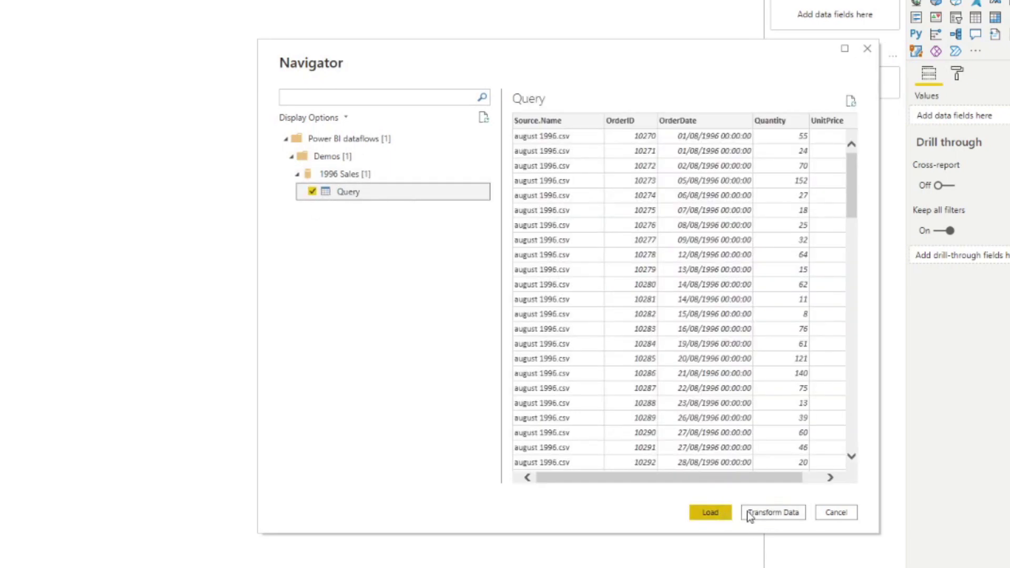
click(718, 512)
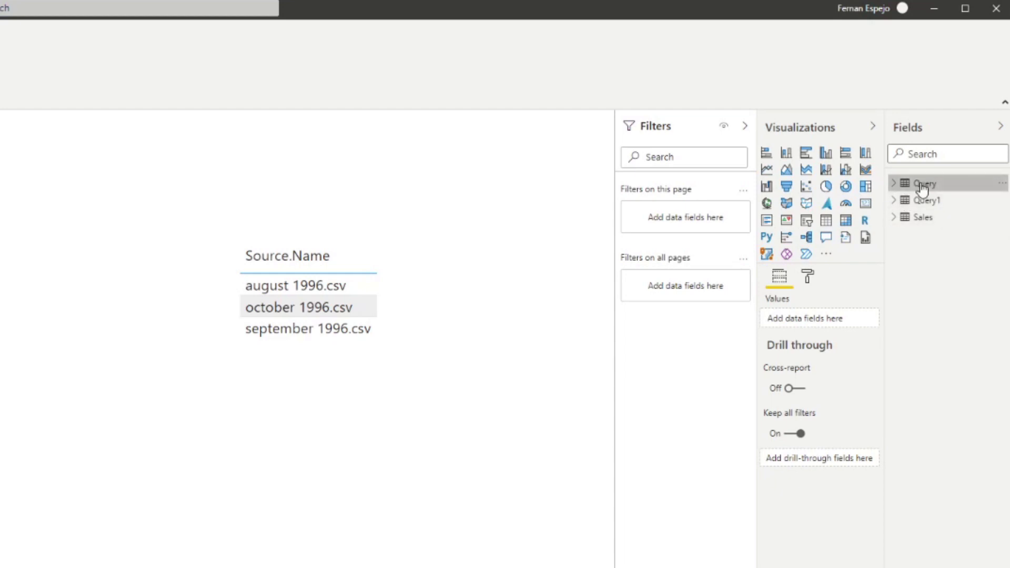
click(922, 187)
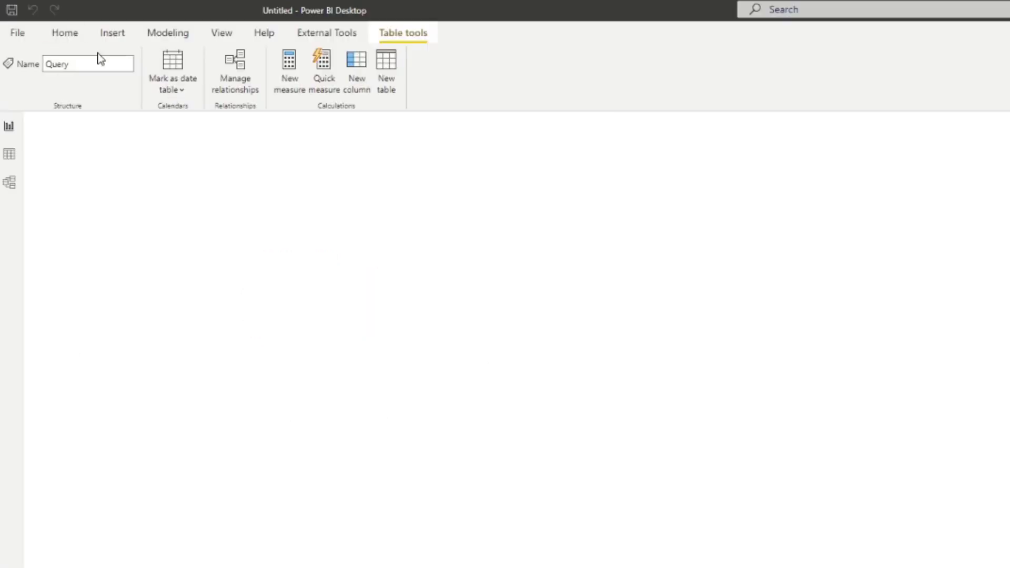
- In the Power Query Editor, compare the applied steps of Query, Sales and Query1
click(78, 34)
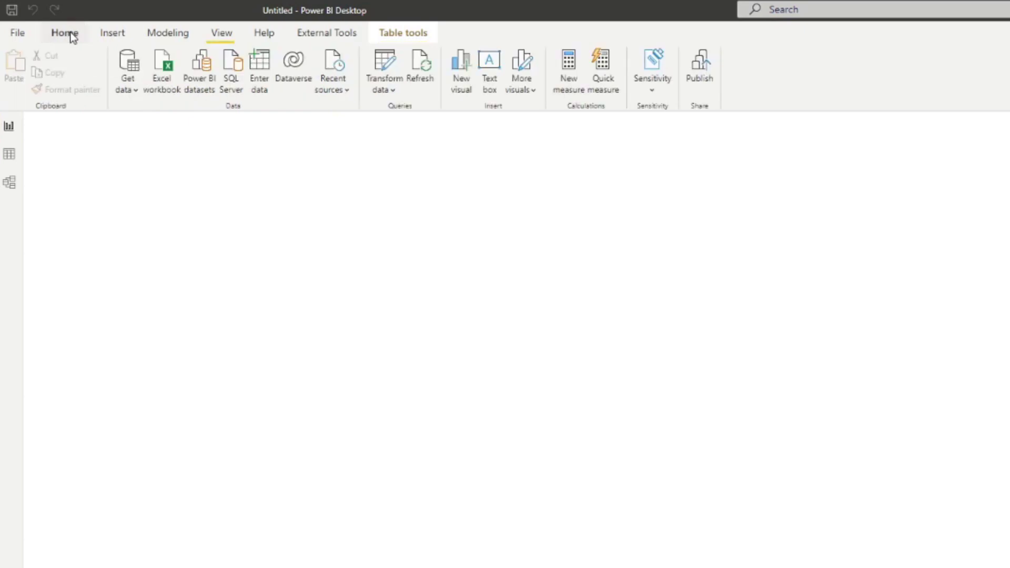
click(390, 64)
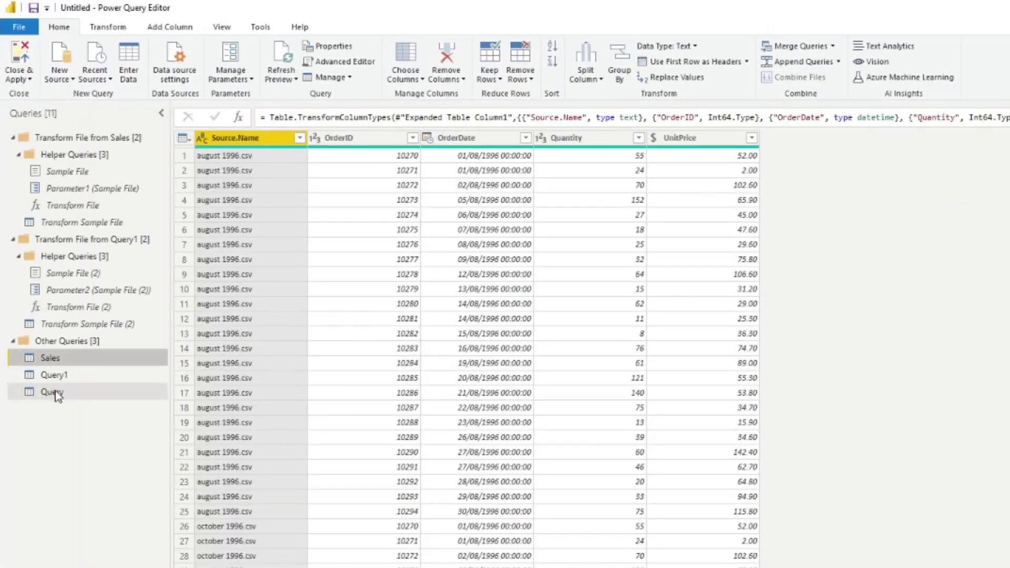
click(53, 394)
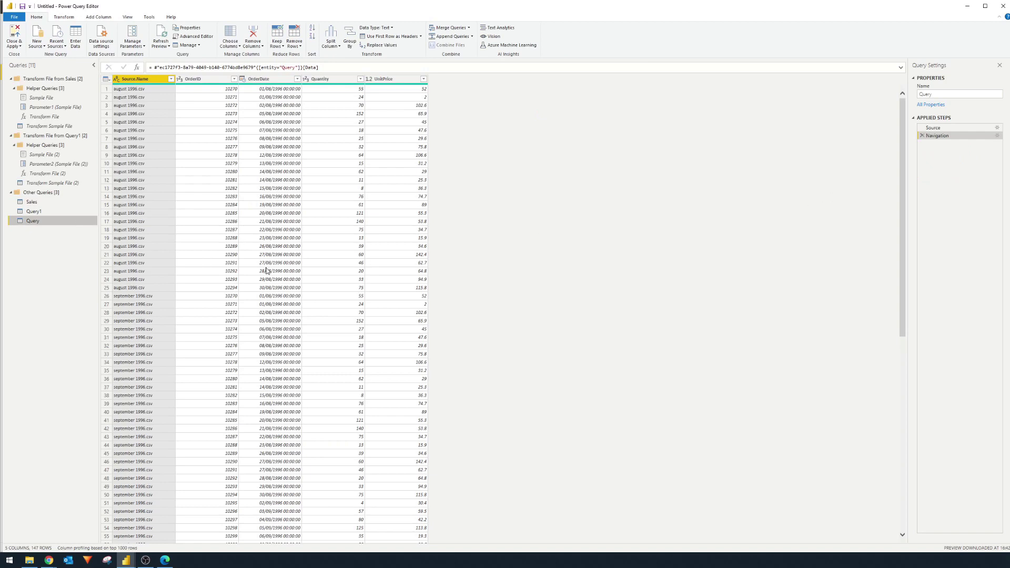
click(39, 203)
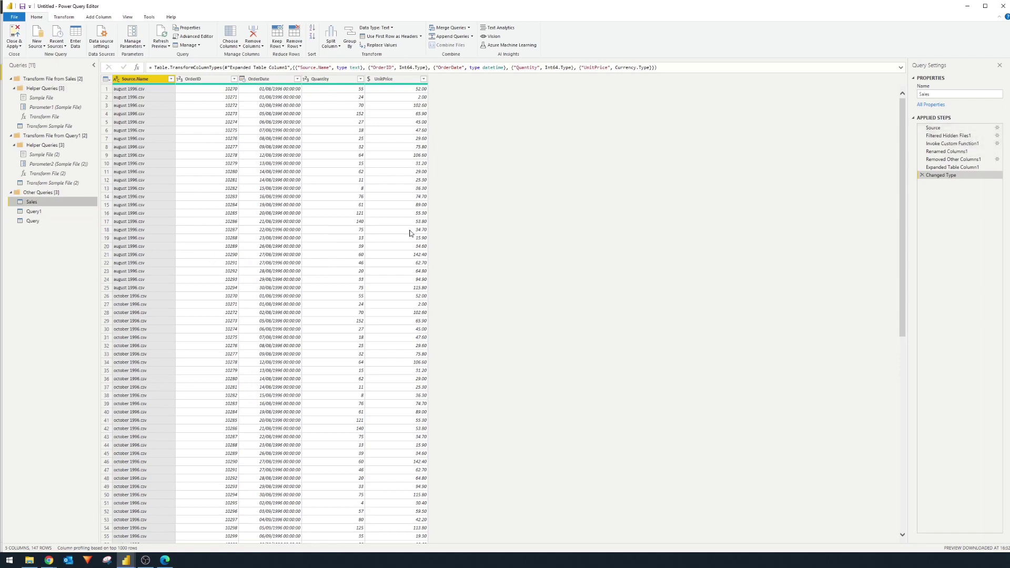
click(33, 212)
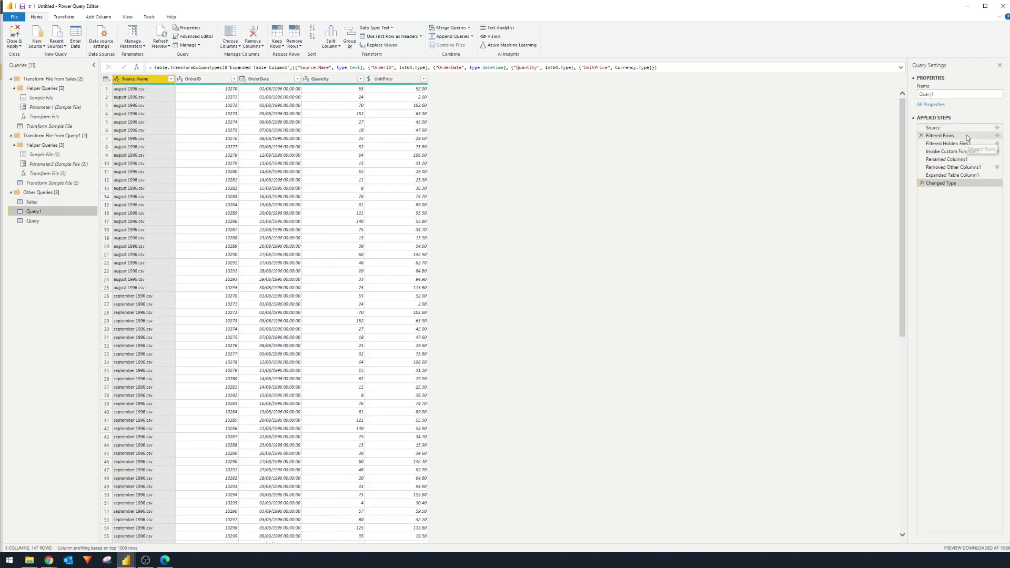
click(34, 222)
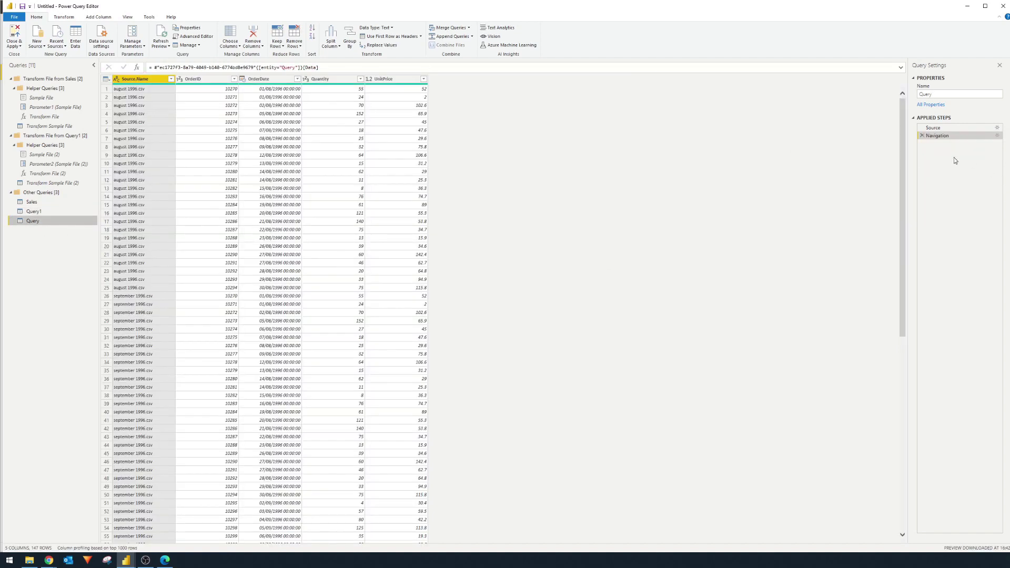